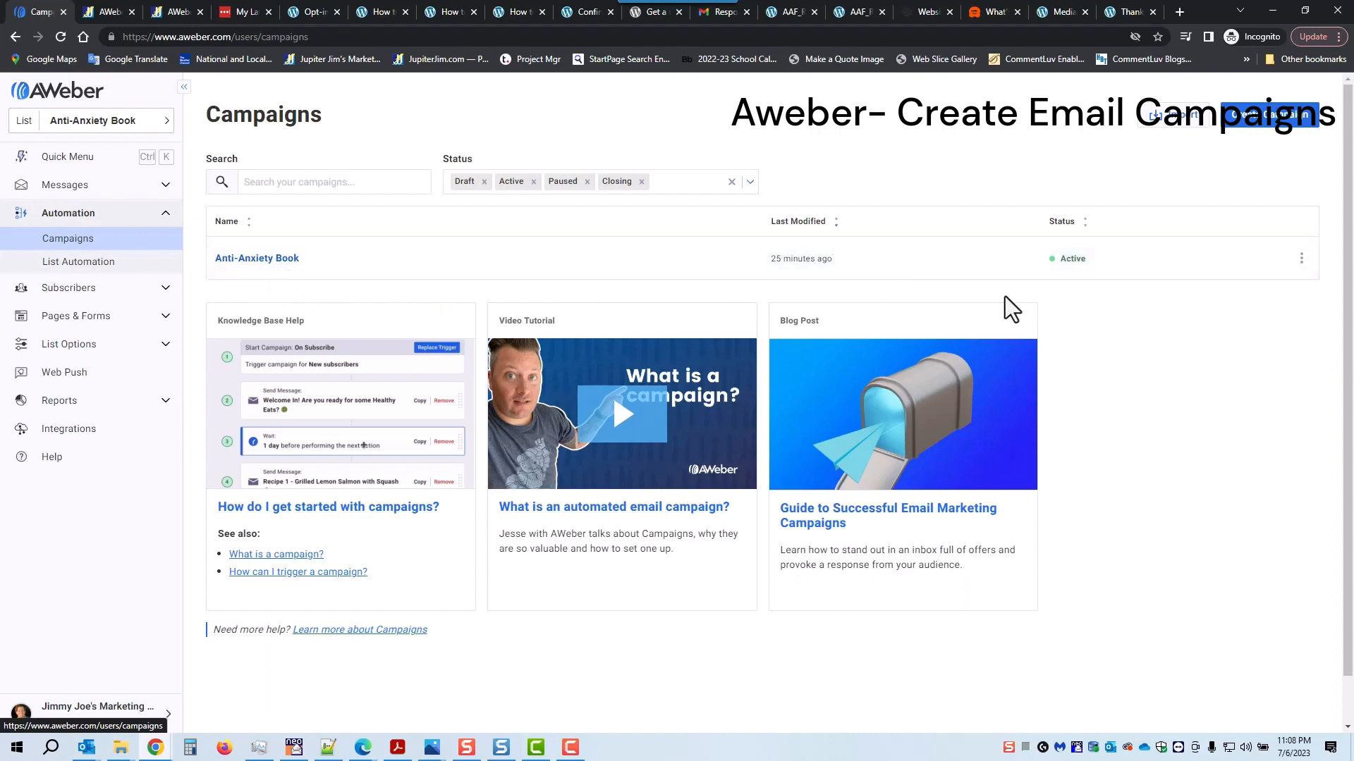
# Preview the message sequence of the existing Anti-Anxiety Book campaign and close the preview.
pyautogui.click(1281, 259)
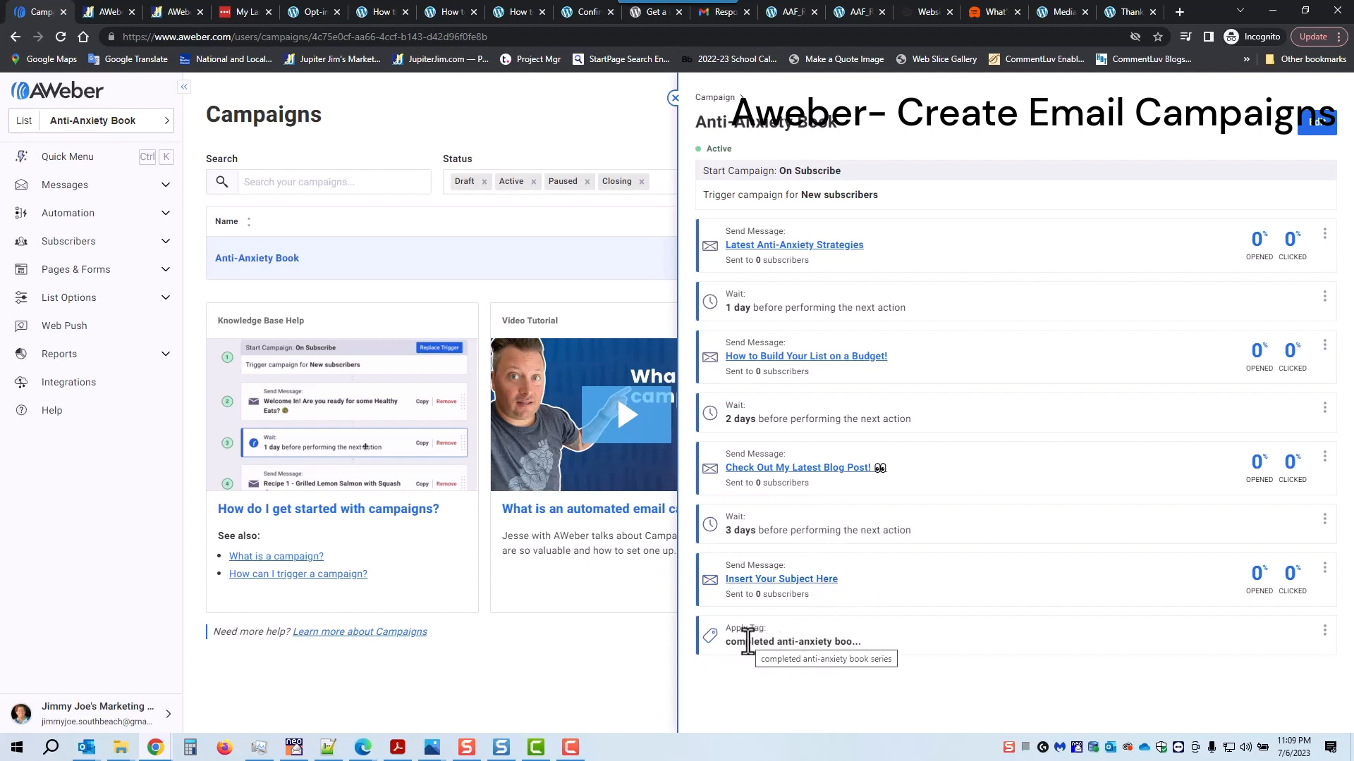
pyautogui.click(675, 98)
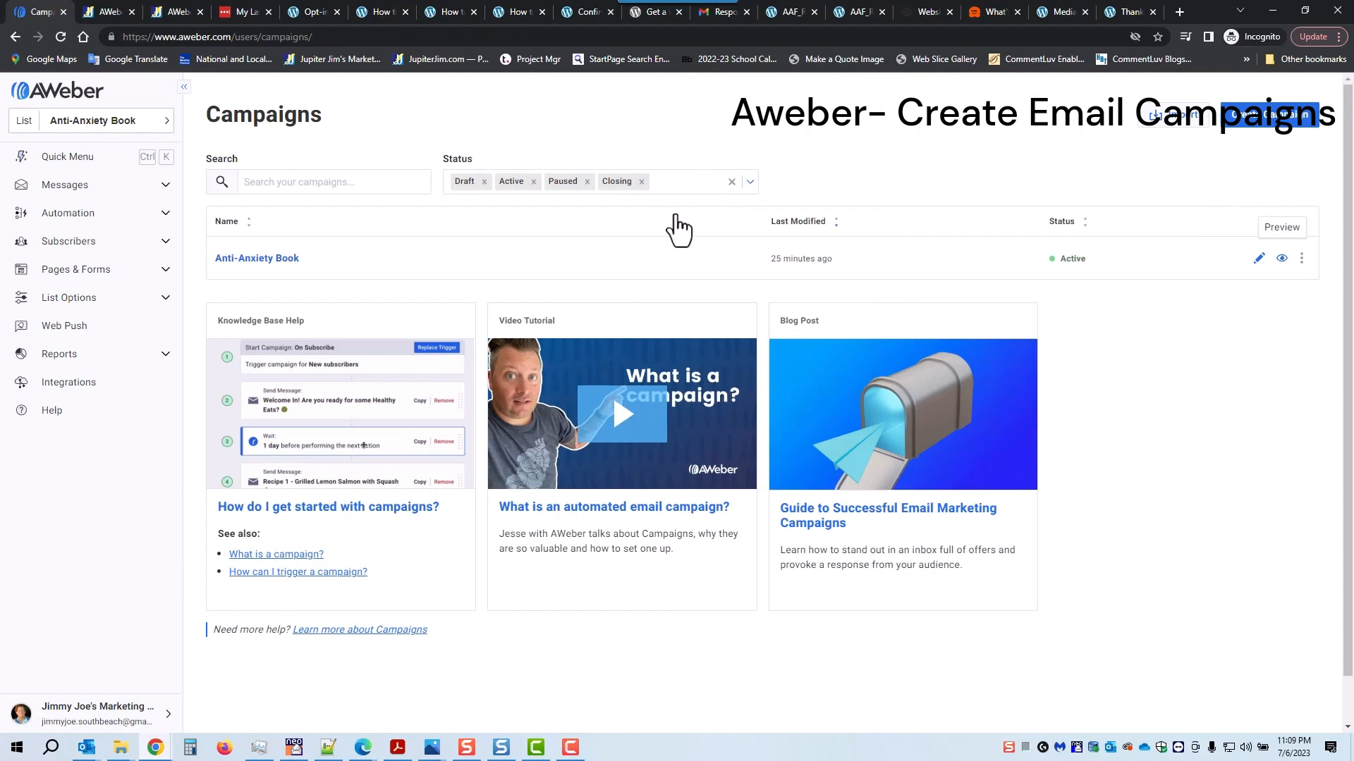
# Create a blank campaign that starts with the On Subscribe trigger.
pyautogui.click(1274, 118)
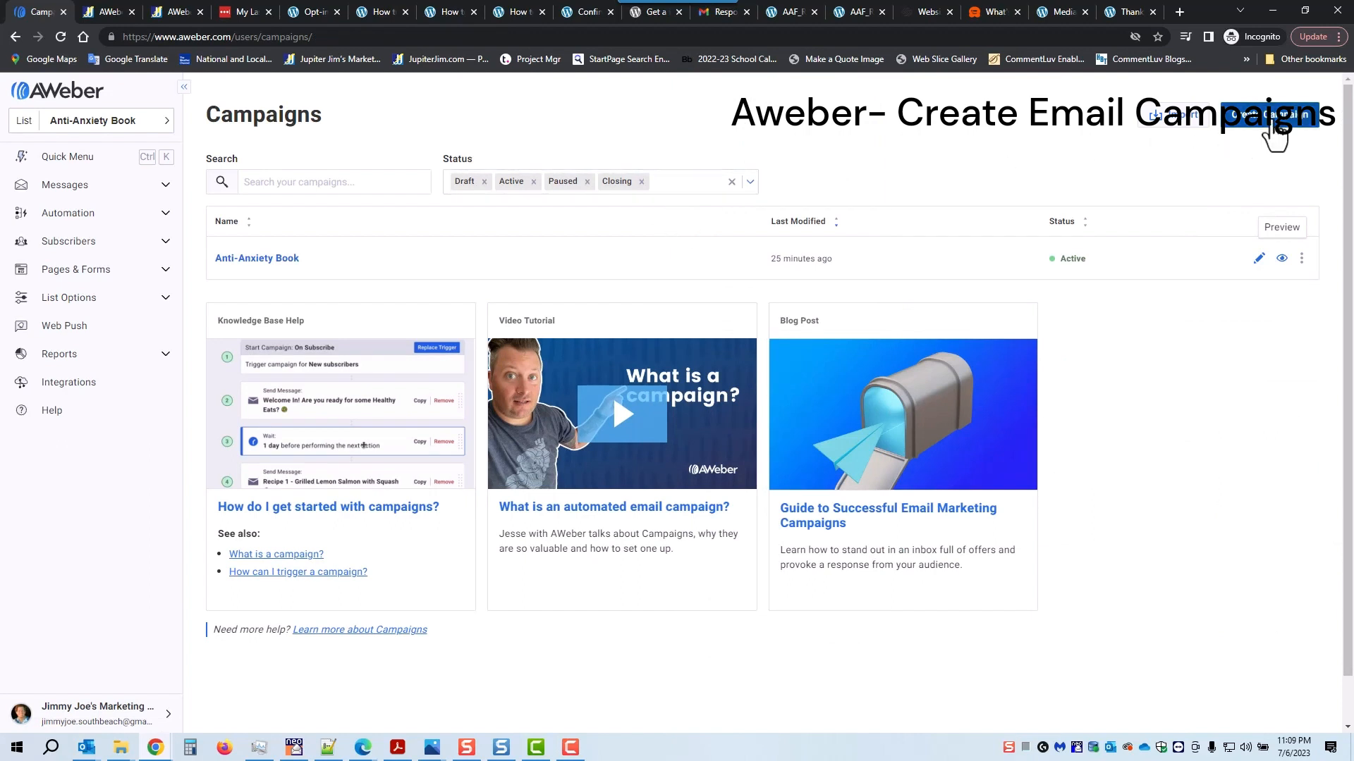
pyautogui.moveTo(347, 216)
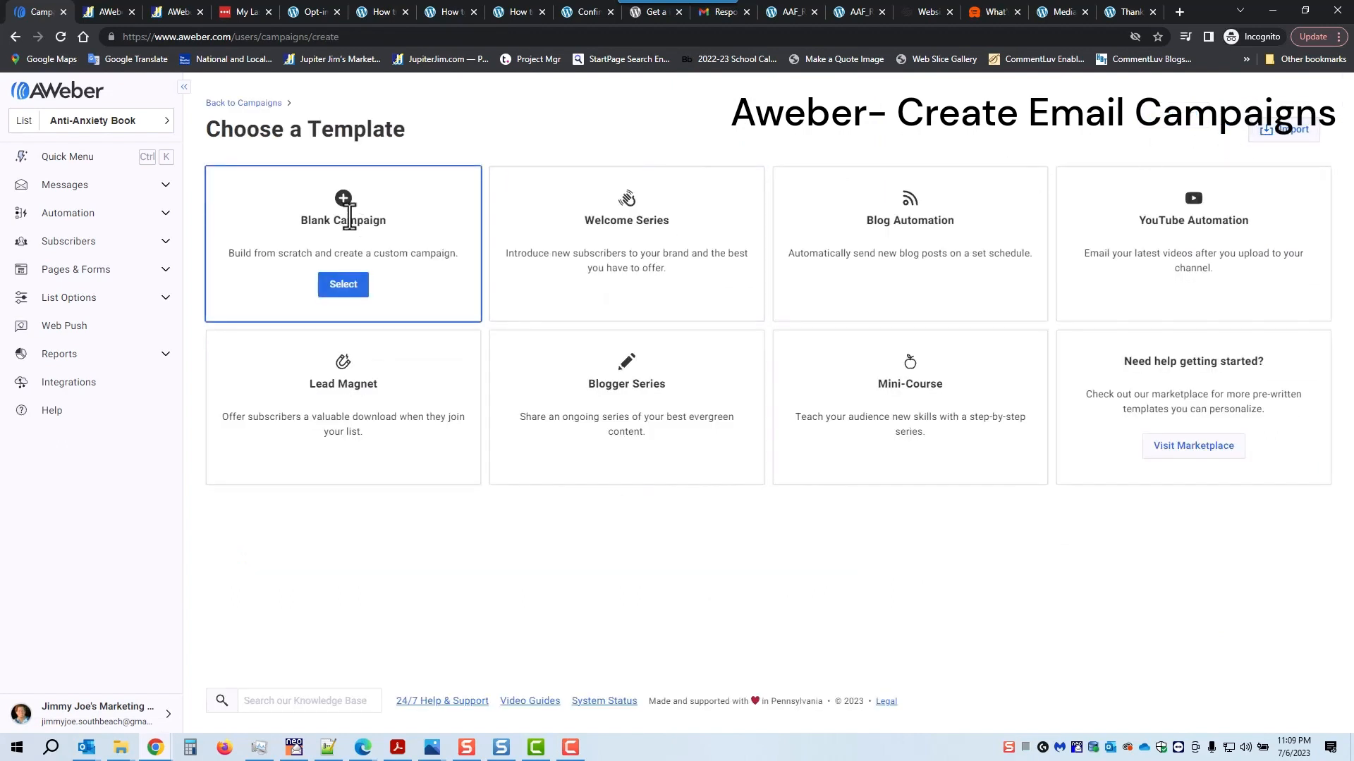
pyautogui.click(342, 285)
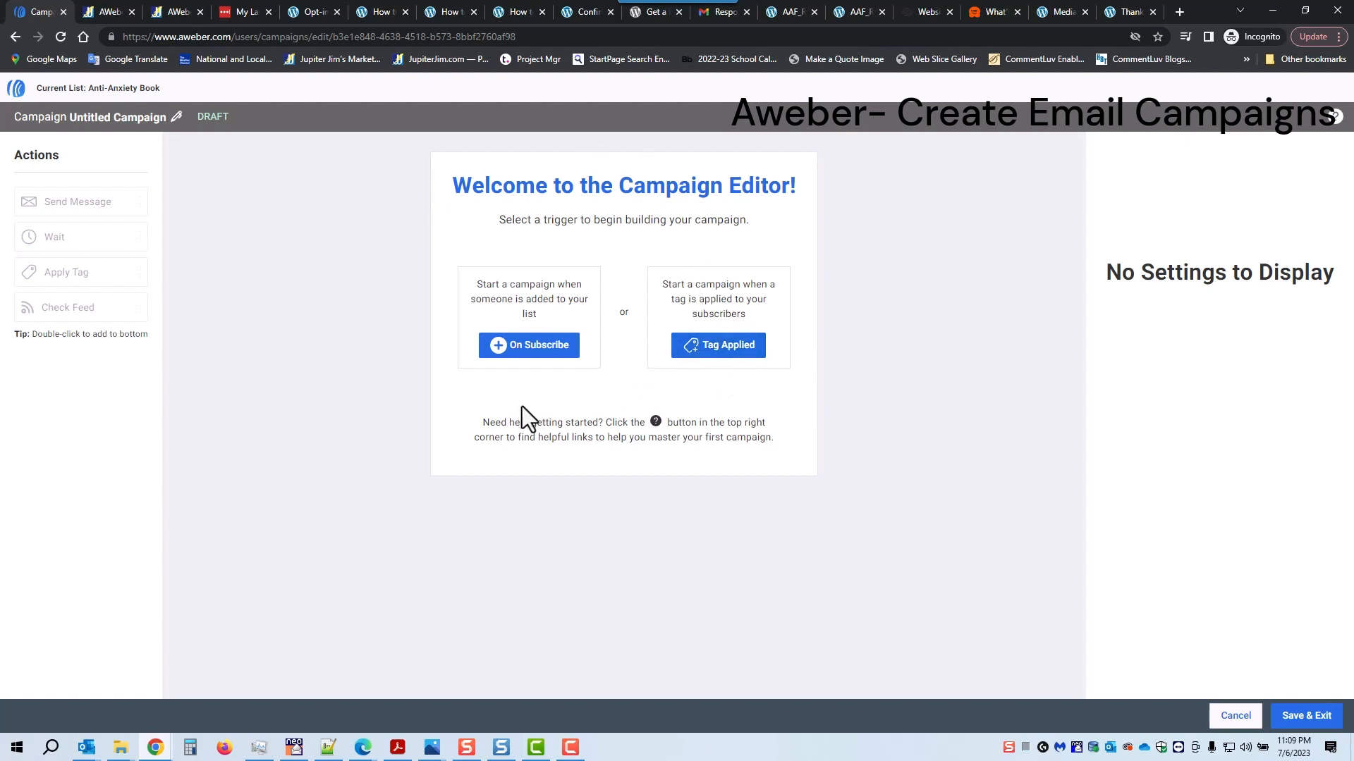
pyautogui.click(525, 353)
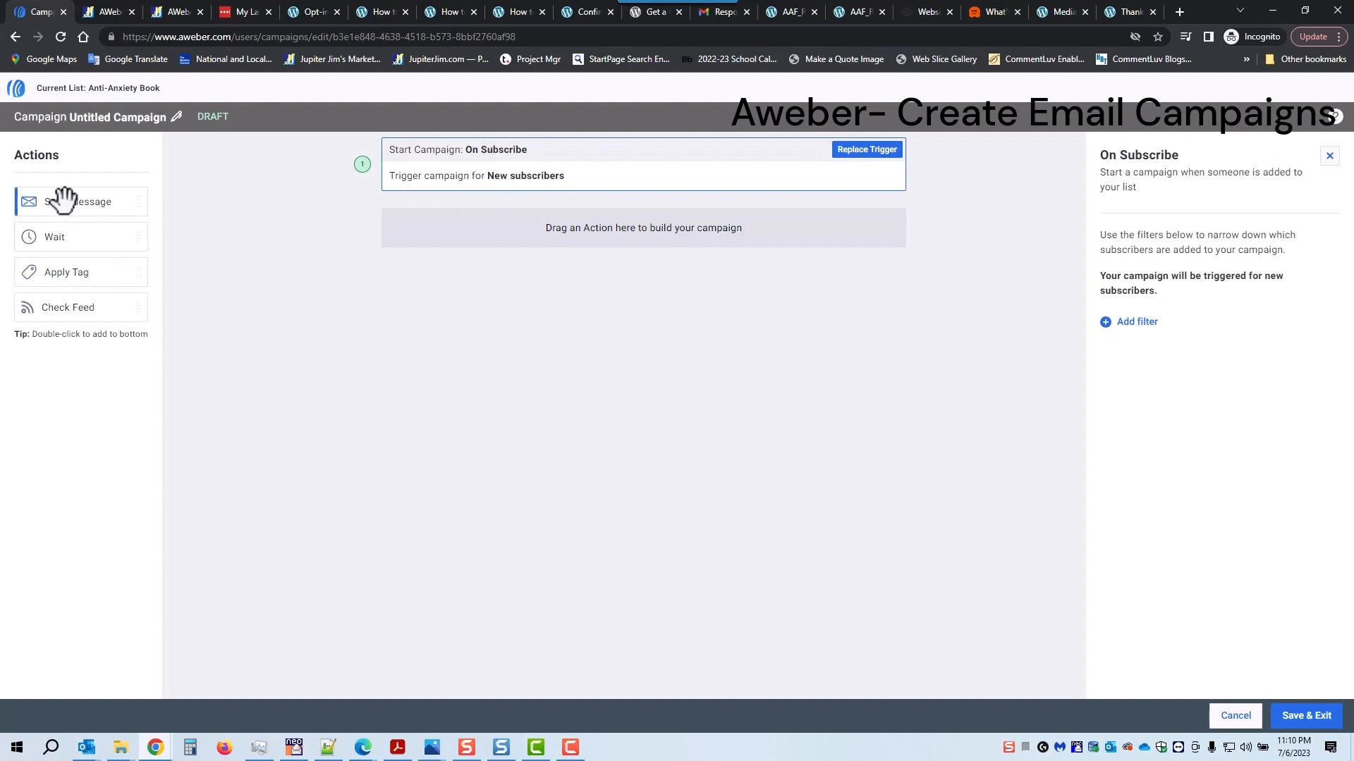
# Add four Send Message actions in sequence below the On Subscribe trigger.
pyautogui.moveTo(63, 200); pyautogui.dragTo(614, 232)
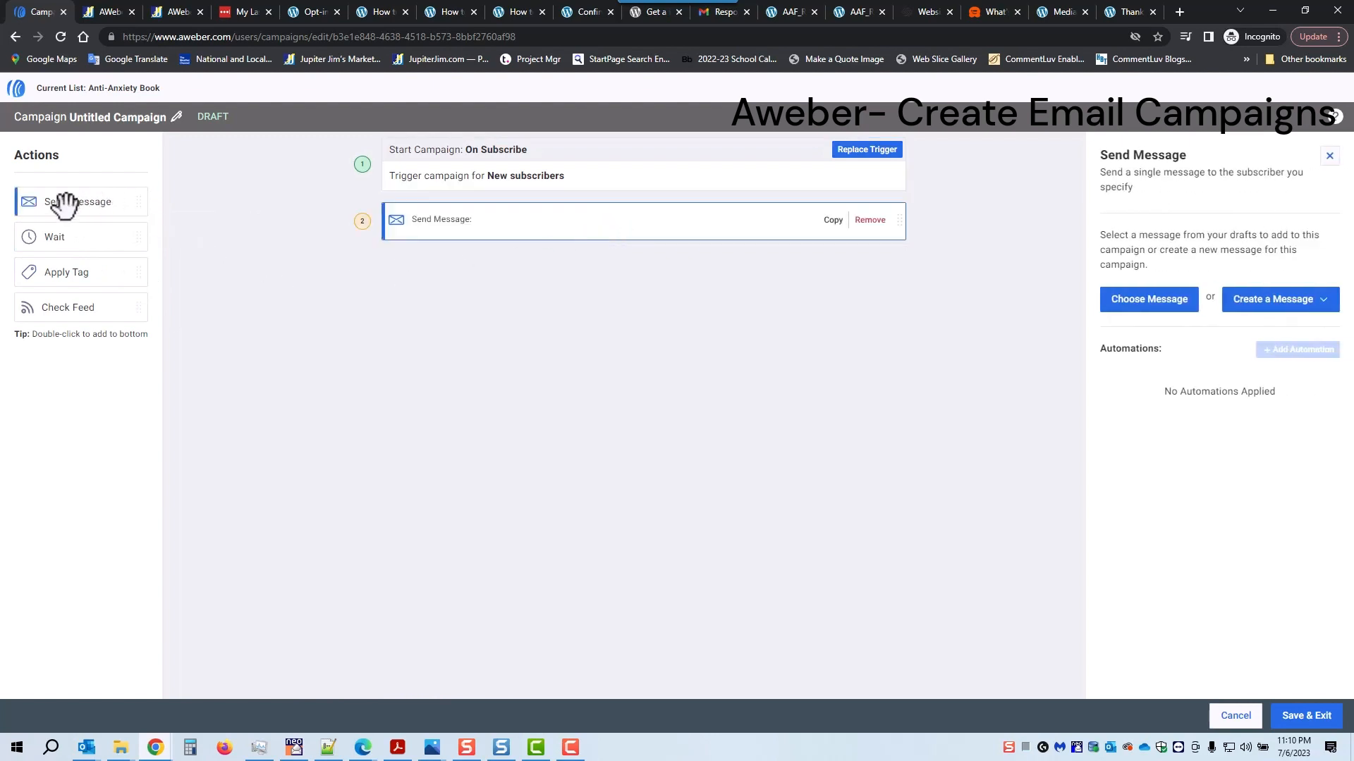
pyautogui.moveTo(63, 202); pyautogui.dragTo(635, 282)
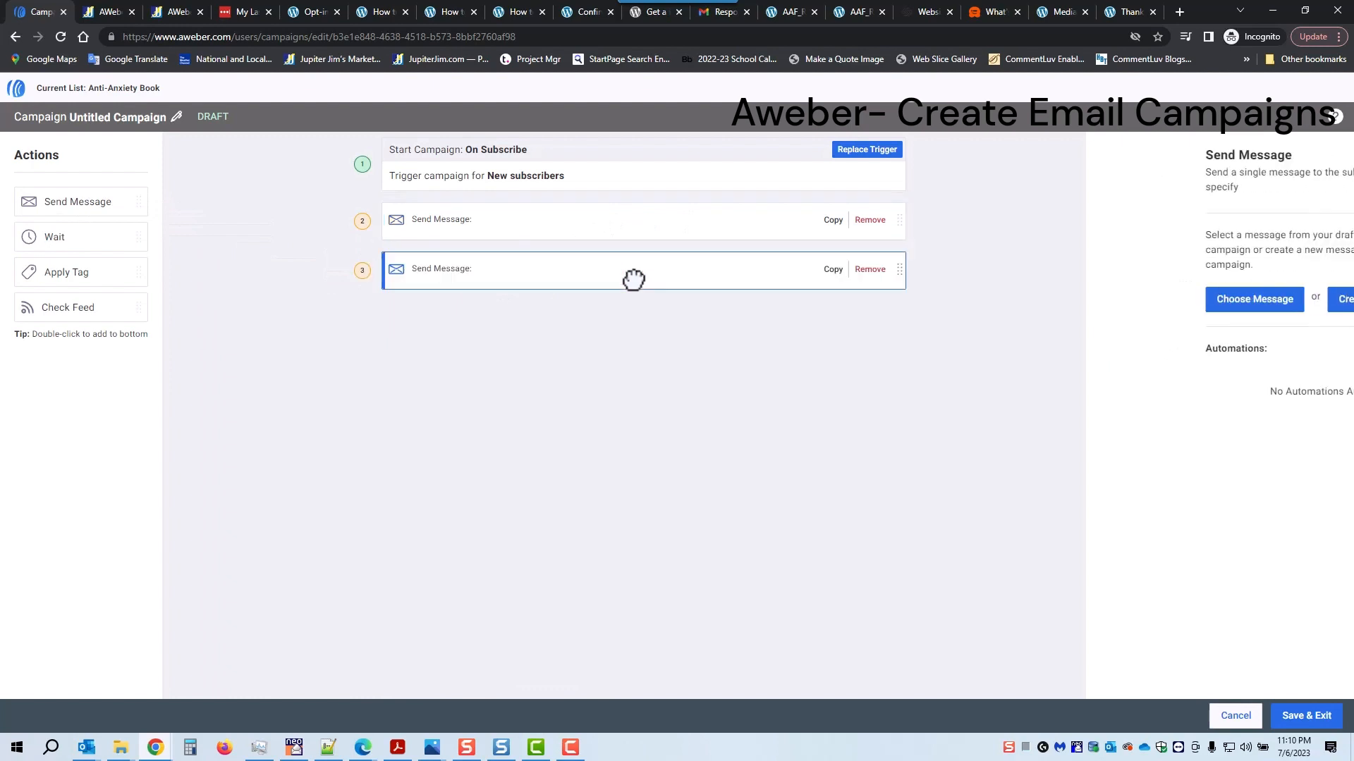
pyautogui.moveTo(73, 197); pyautogui.dragTo(553, 215)
pyautogui.moveTo(98, 206); pyautogui.dragTo(585, 379)
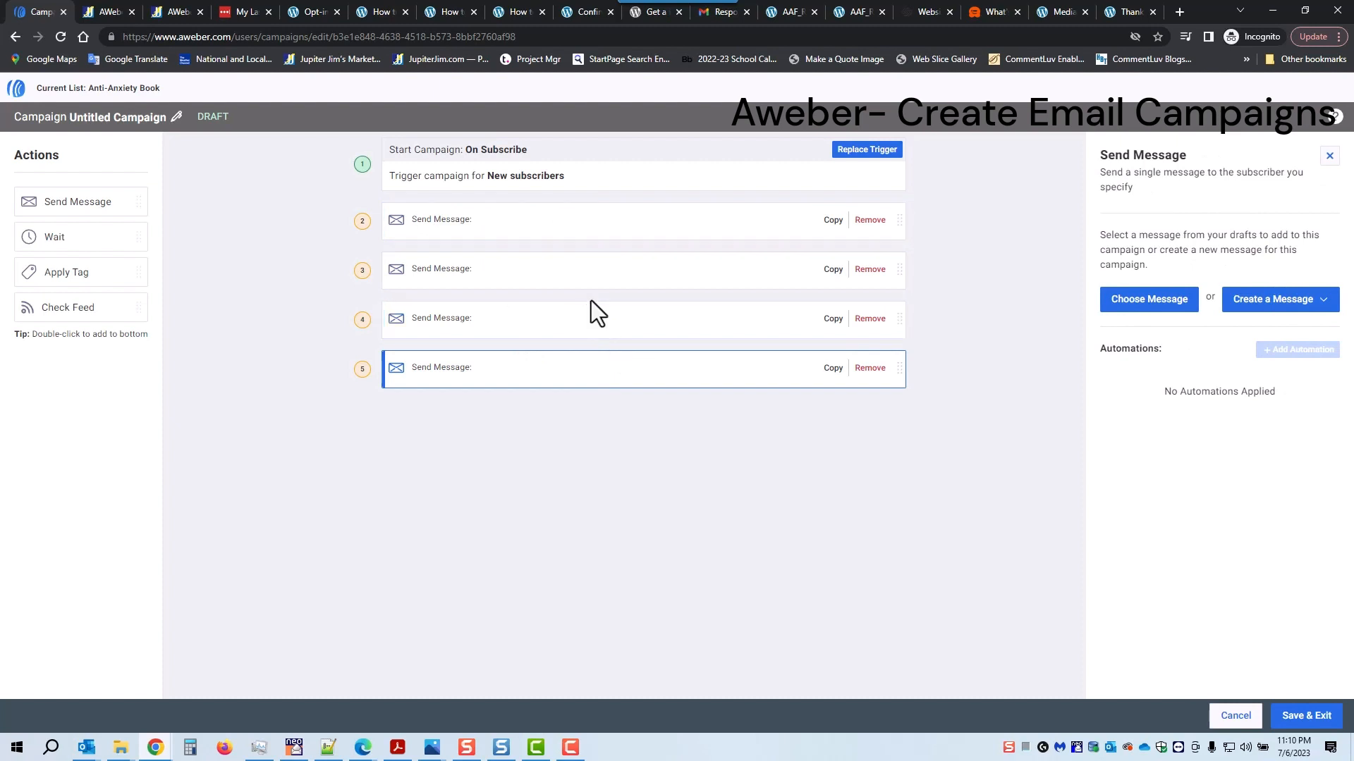
# Assign the draft message "Does Valerian Root Help One to Relax?" to the first Send Message action.
pyautogui.click(553, 216)
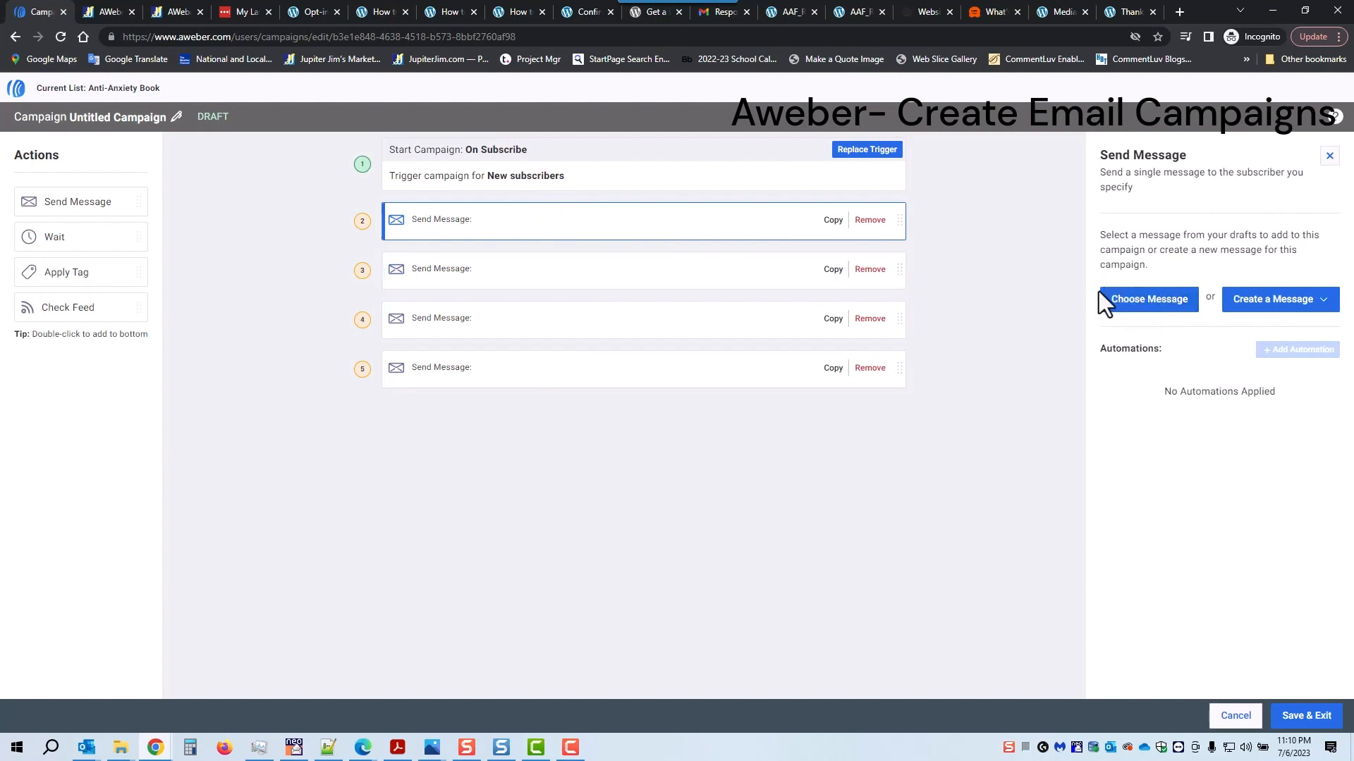
pyautogui.click(1140, 300)
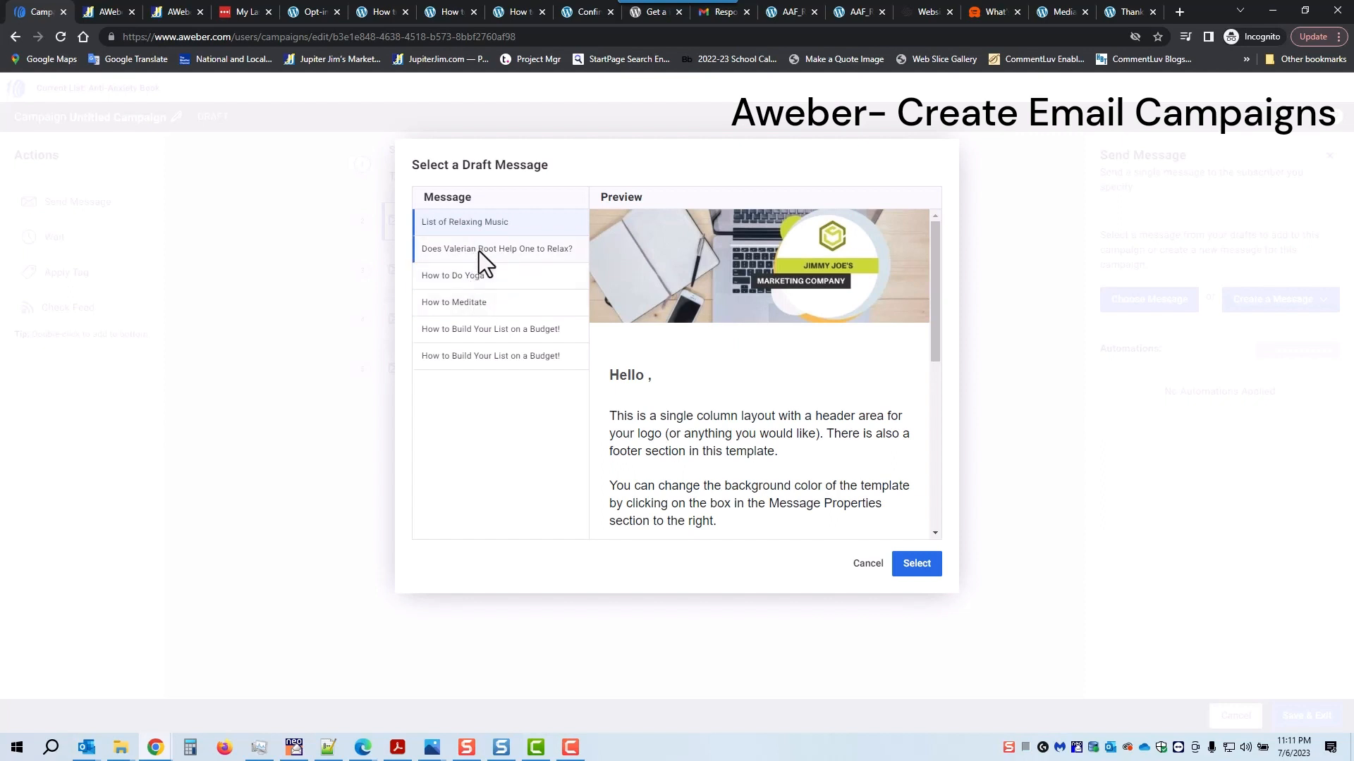
pyautogui.click(480, 251)
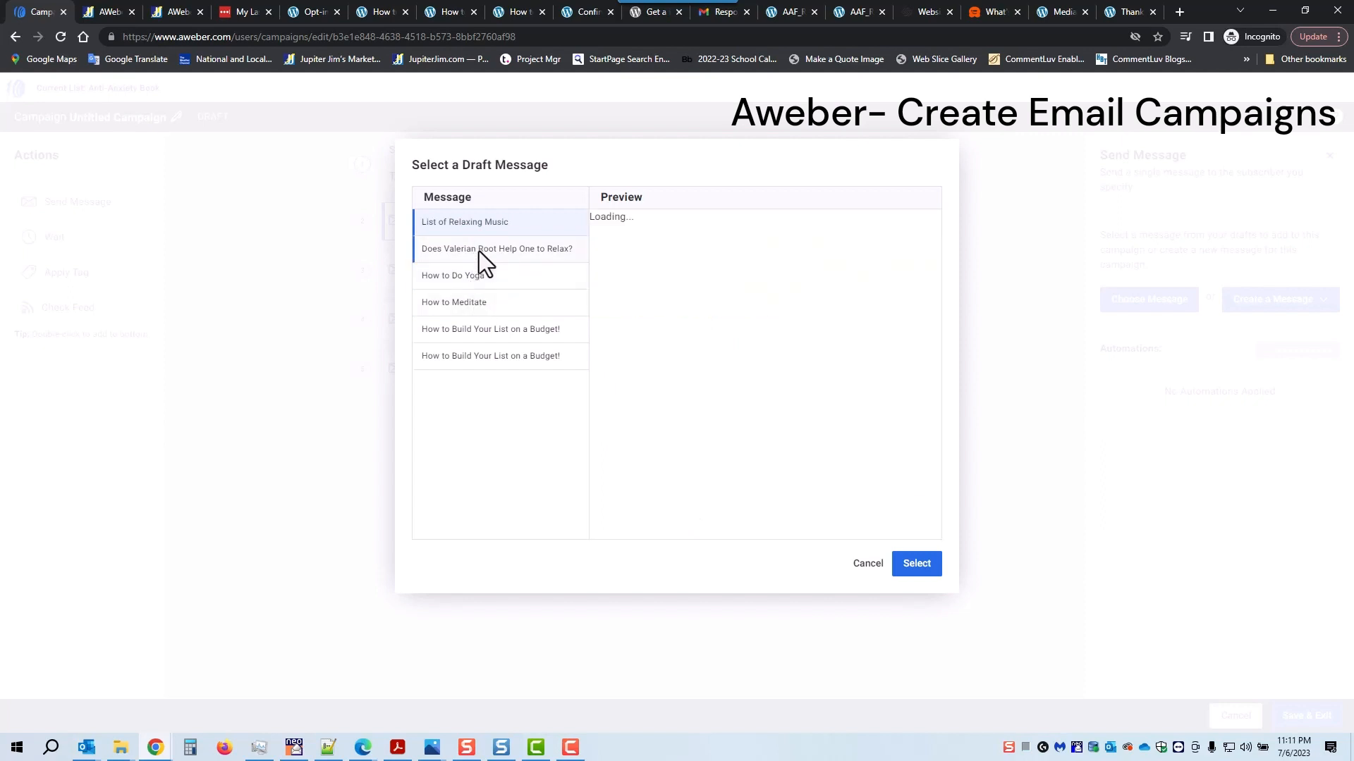
pyautogui.click(915, 564)
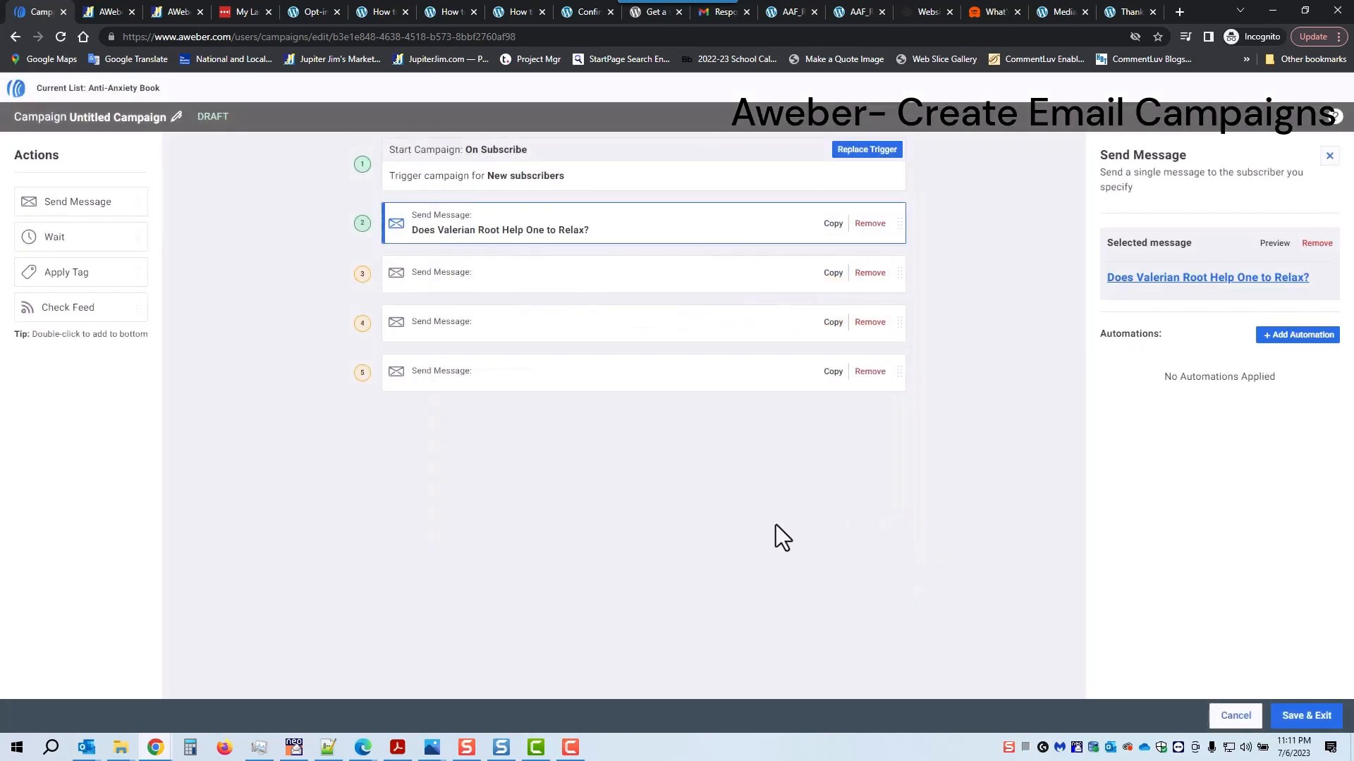
# Assign the draft message "How to Do Yoga" to the second Send Message action.
pyautogui.click(573, 268)
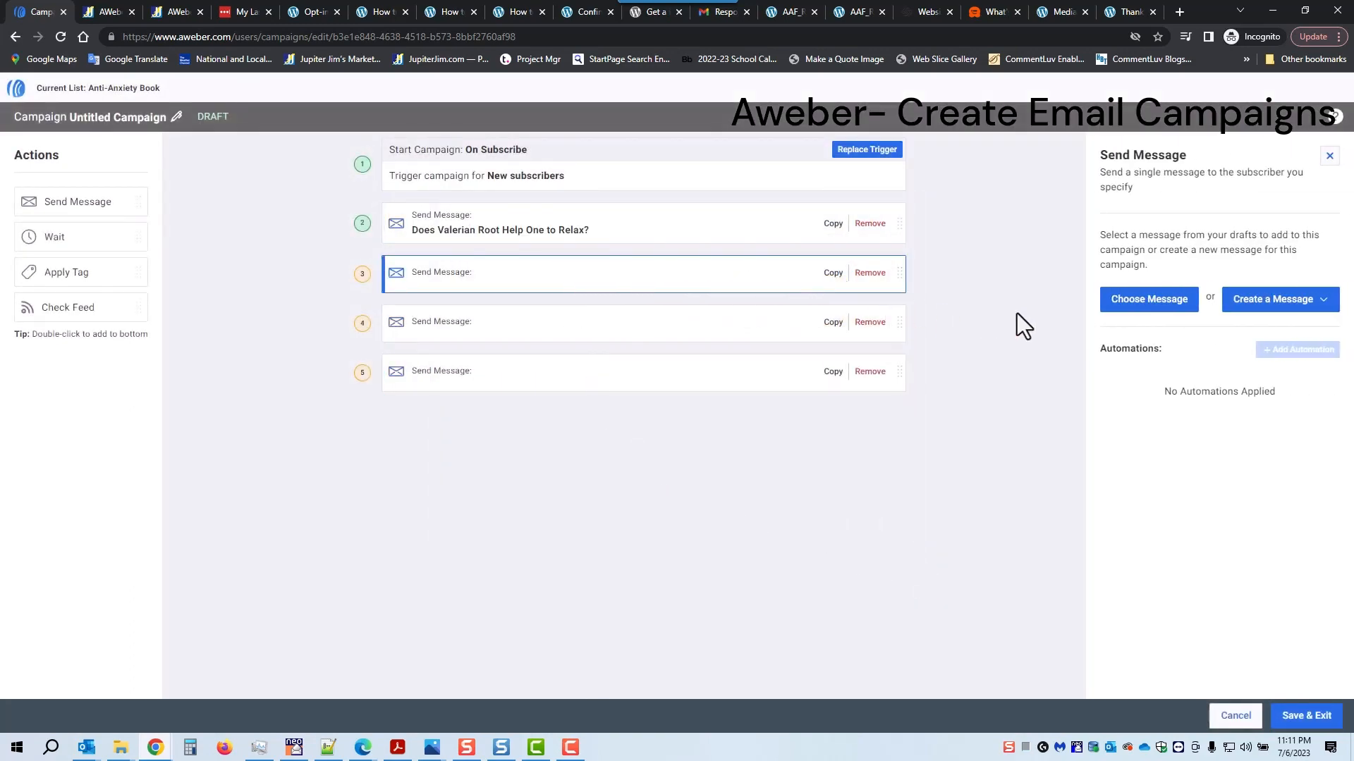
pyautogui.click(1172, 315)
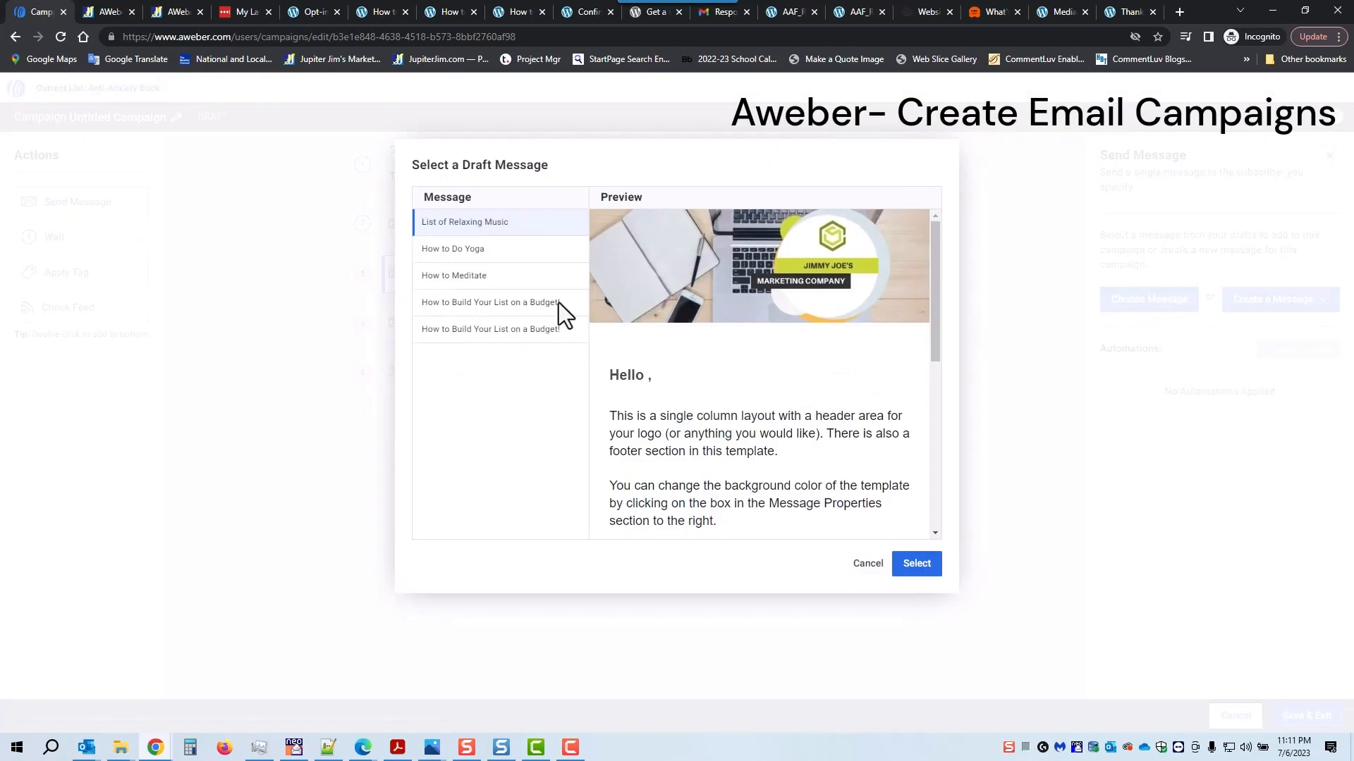
pyautogui.click(493, 248)
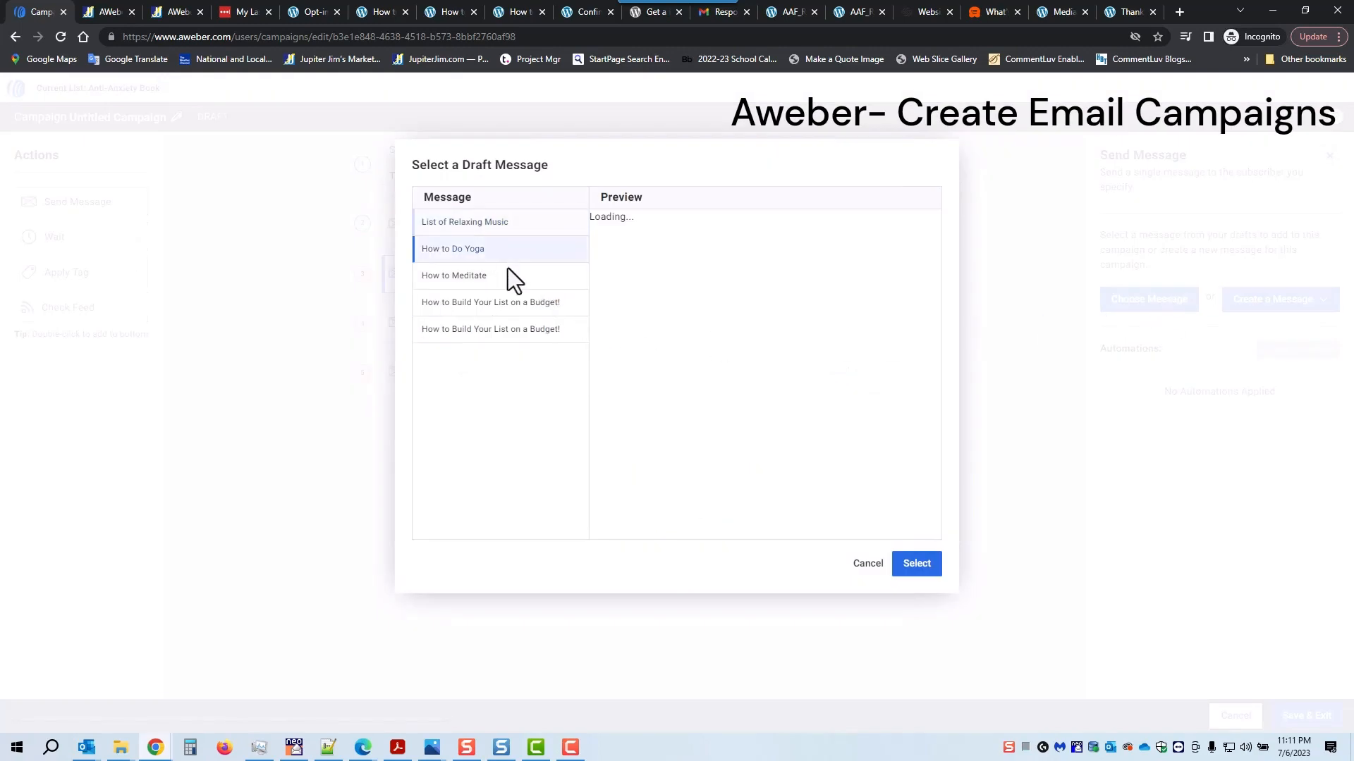
pyautogui.click(910, 567)
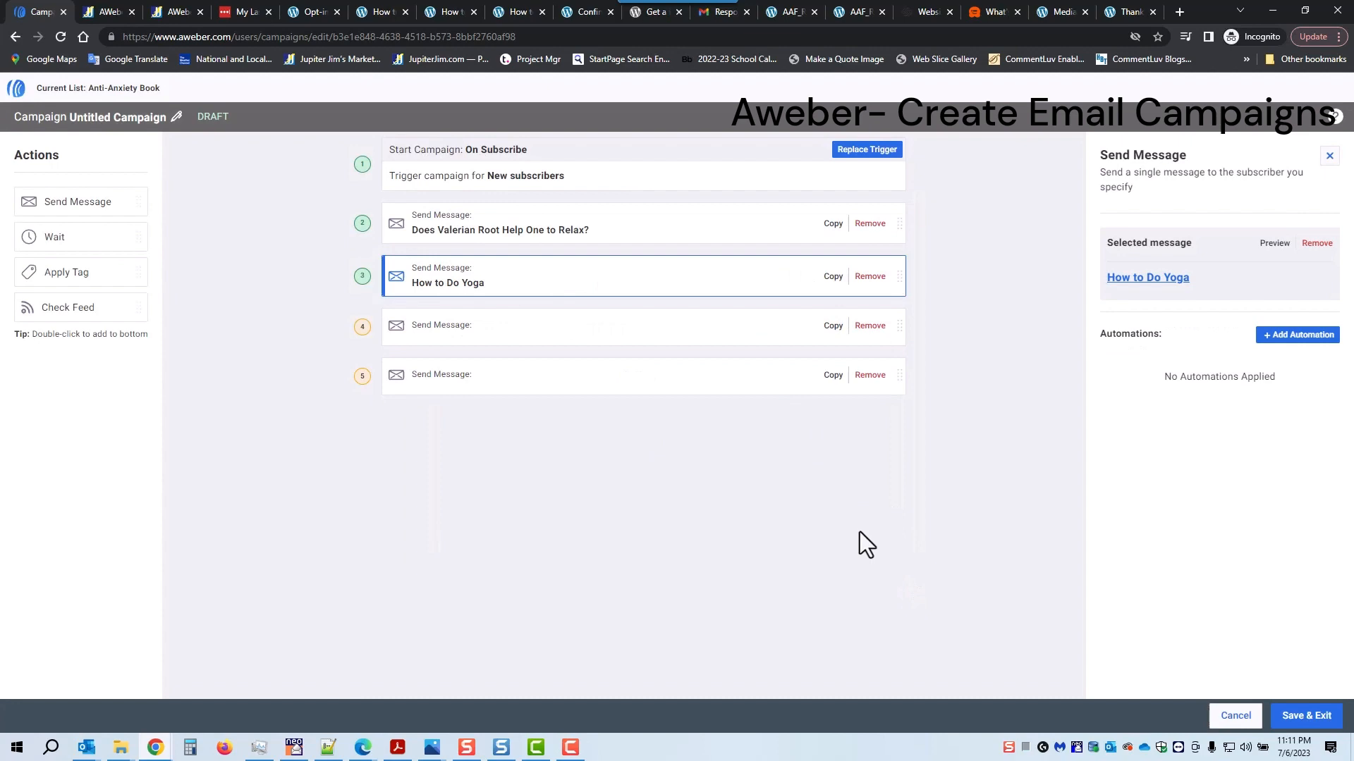
# Assign the draft message "List of Relaxing Music" to the third Send Message action.
pyautogui.click(597, 326)
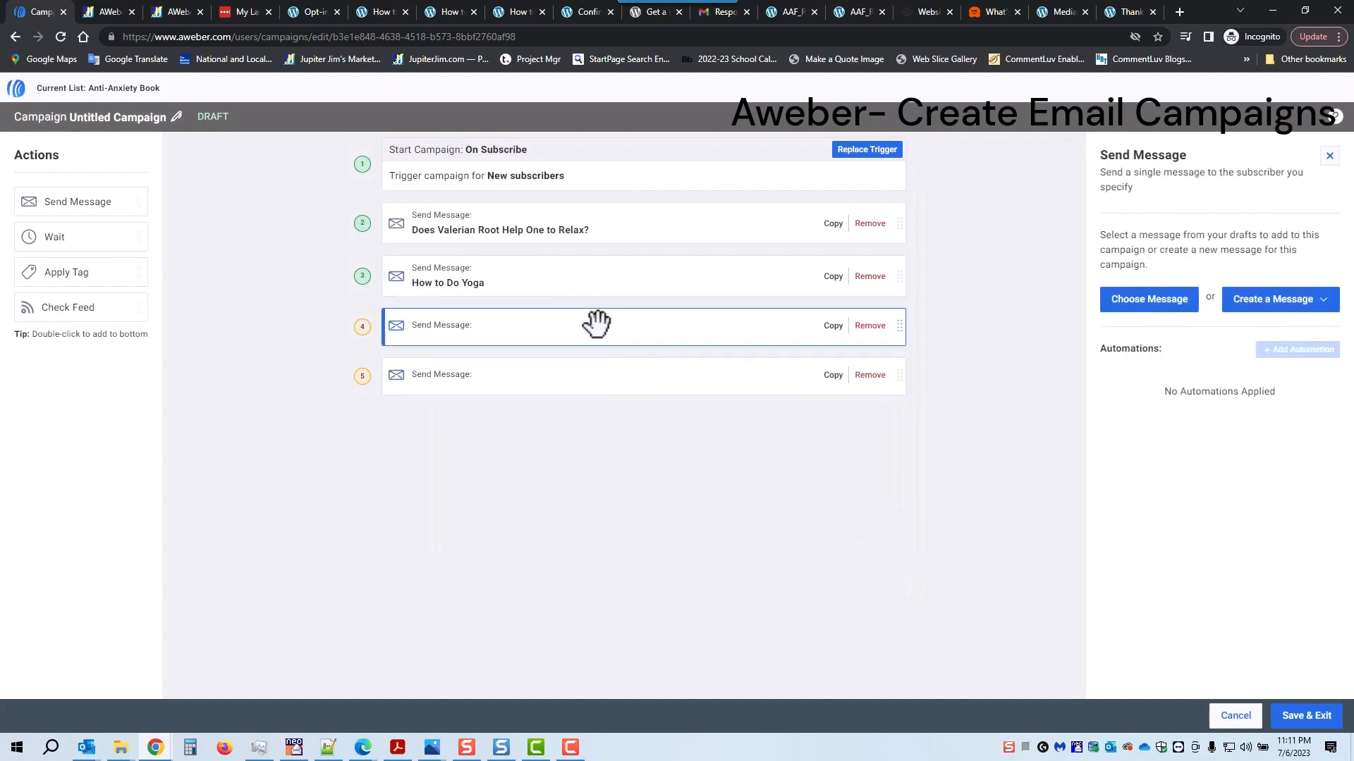
pyautogui.click(1154, 308)
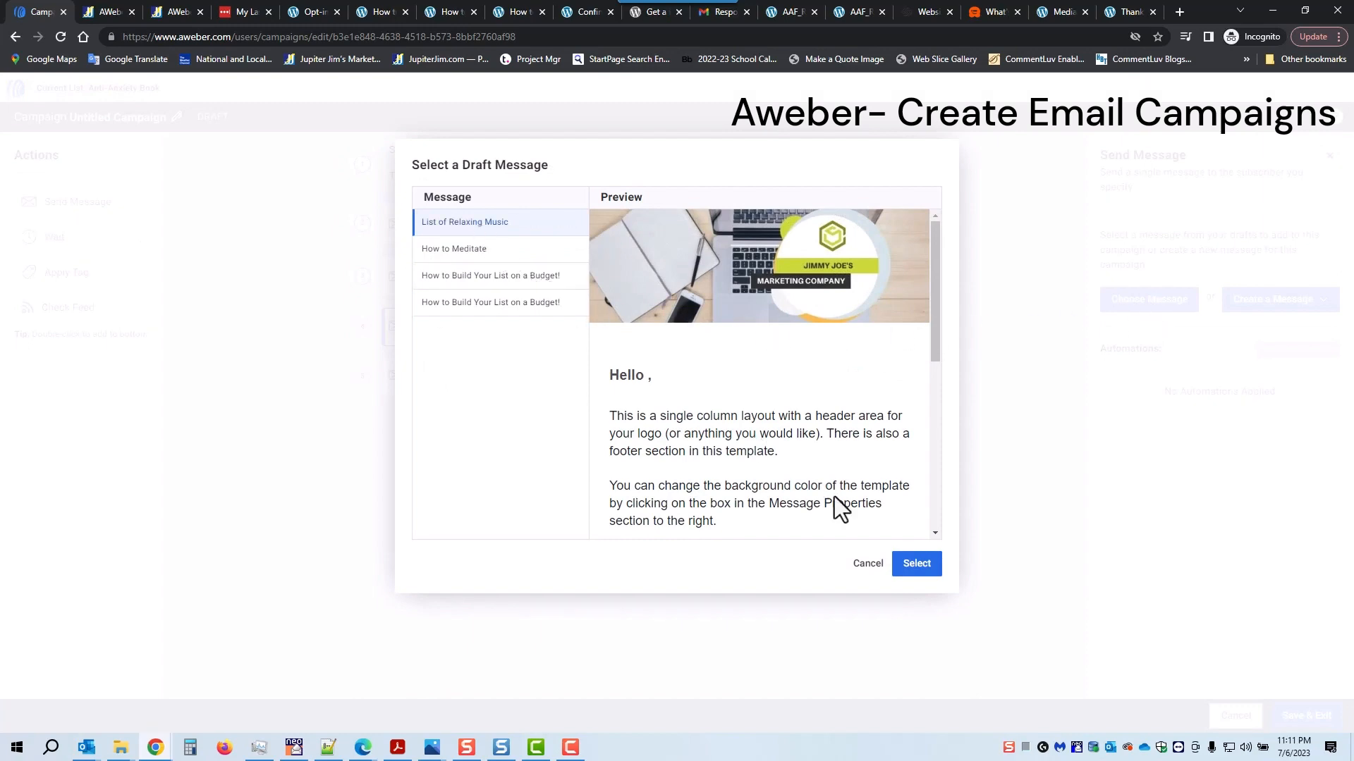
pyautogui.click(922, 566)
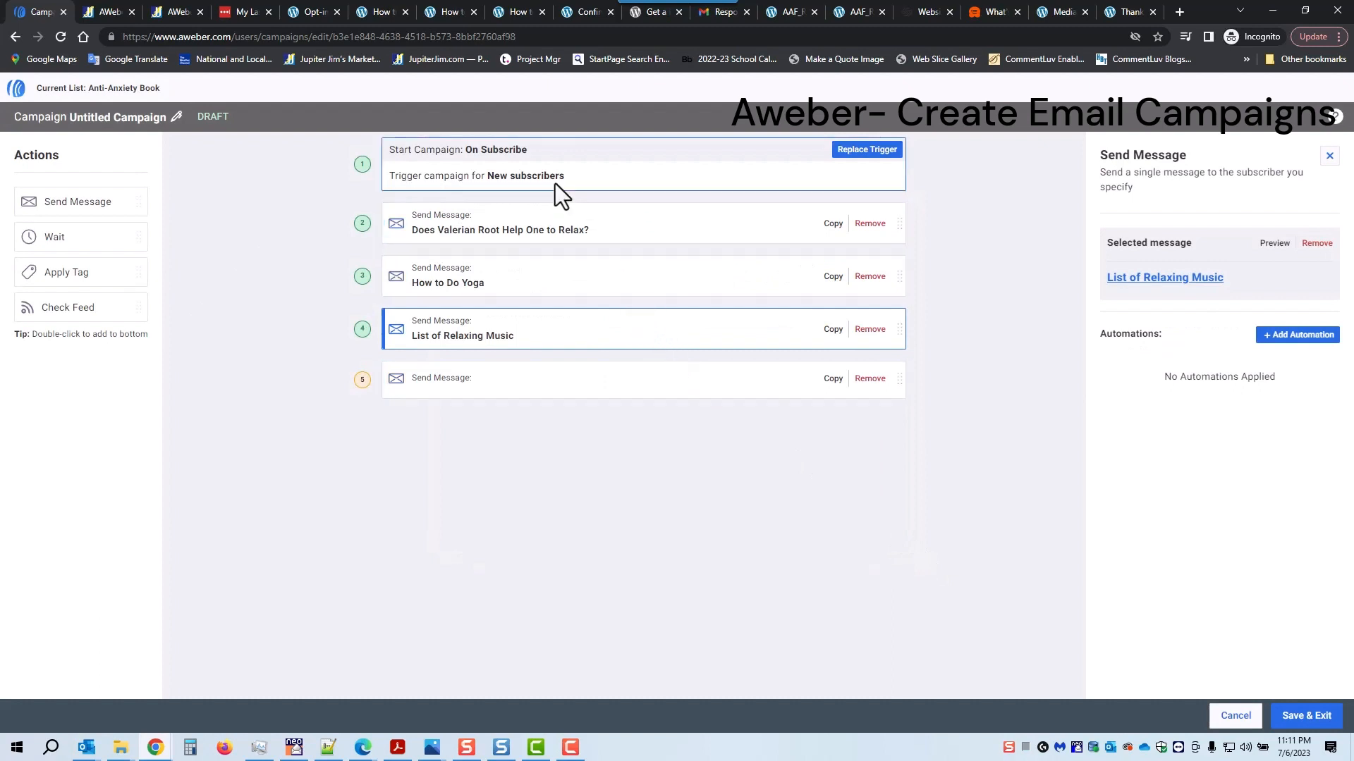
# Assign the draft message "How to Meditate" to the fourth Send Message action.
pyautogui.click(617, 381)
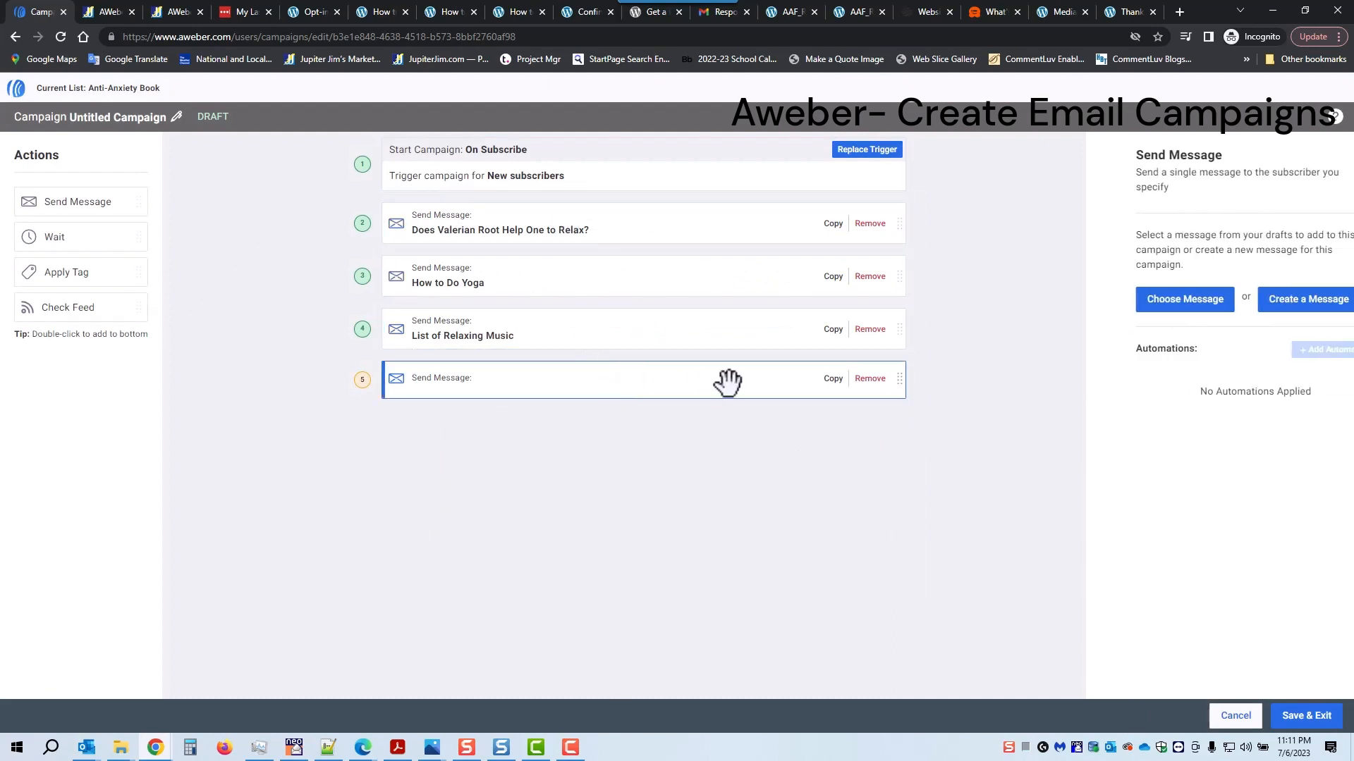
pyautogui.click(1143, 299)
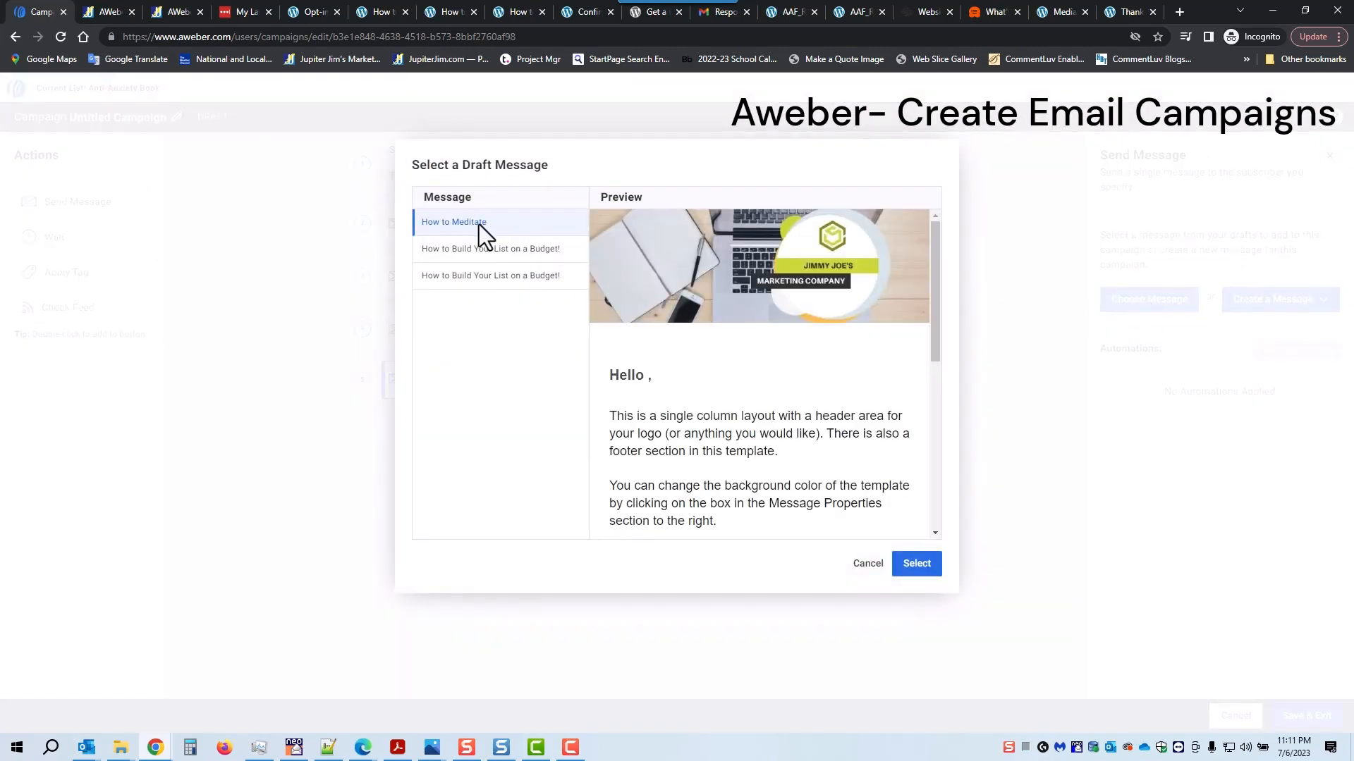
pyautogui.click(931, 564)
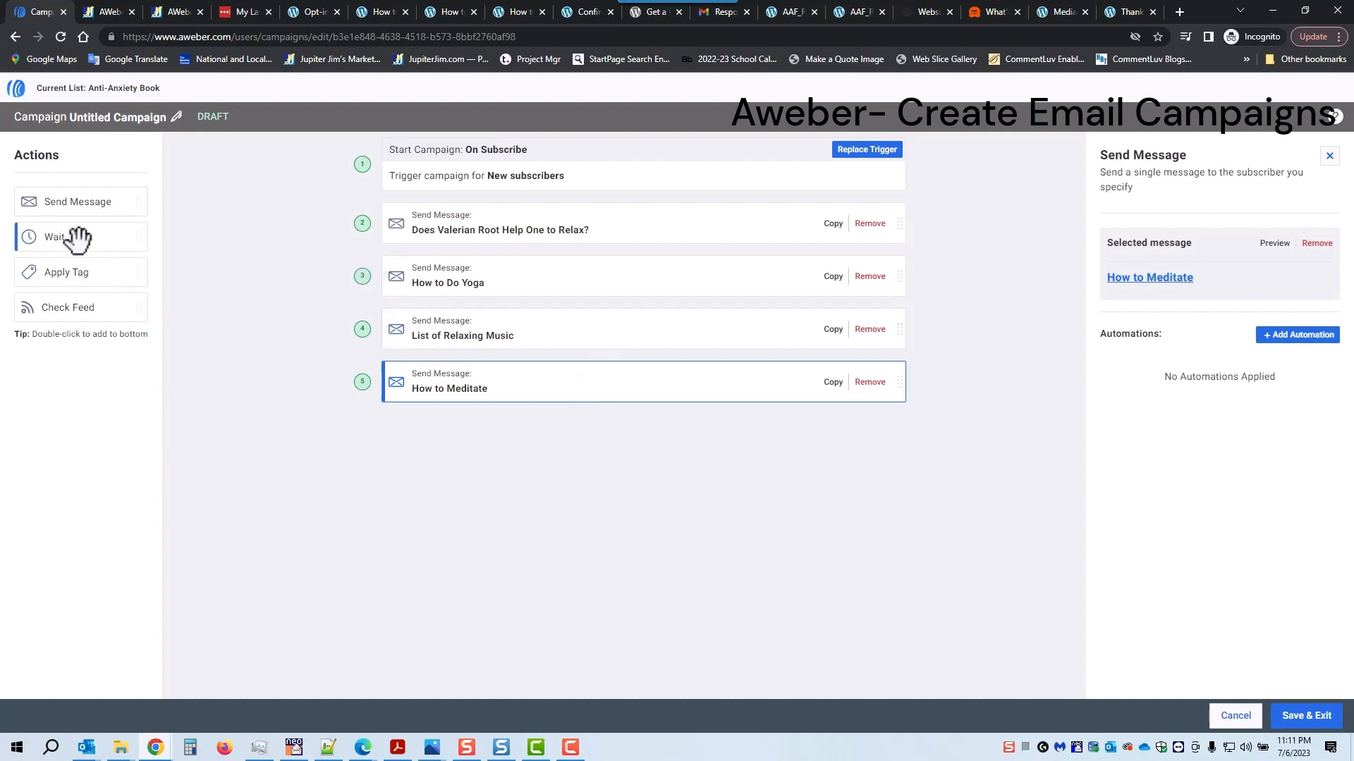
# Insert a 1-day Wait action between each pair of consecutive messages in the campaign.
pyautogui.moveTo(78, 240); pyautogui.dragTo(568, 268)
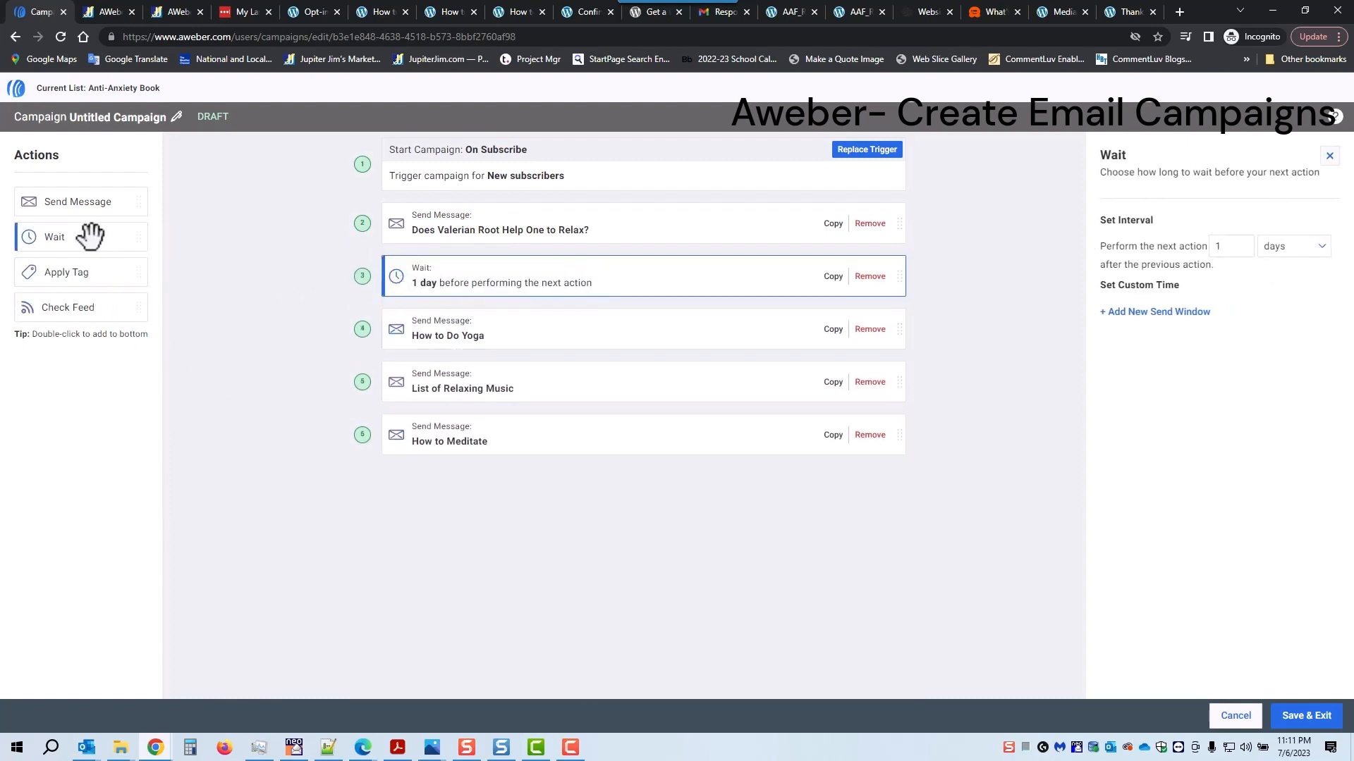
pyautogui.moveTo(85, 237); pyautogui.dragTo(550, 391)
pyautogui.moveTo(94, 233); pyautogui.dragTo(547, 468)
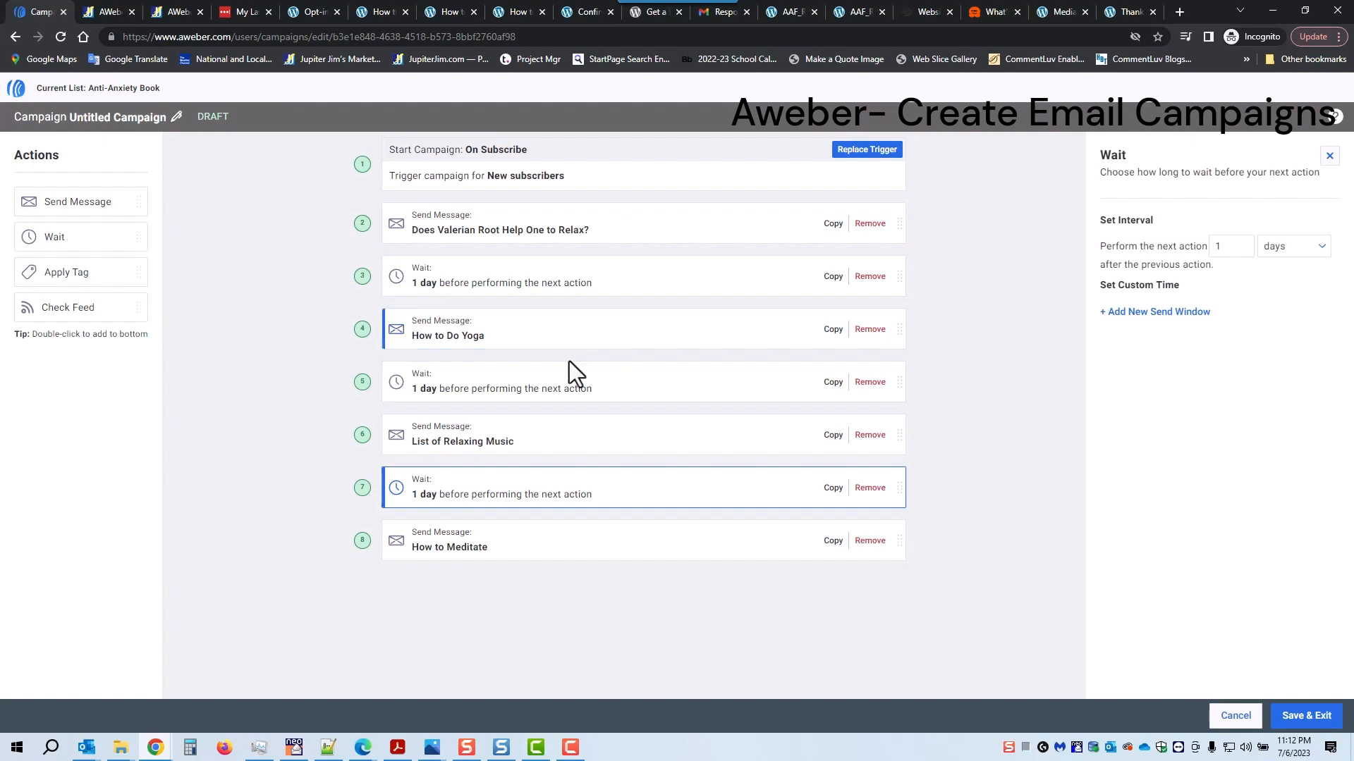
# Set the wait between "How to Do Yoga" and "List of Relaxing Music" to 2 days.
pyautogui.click(520, 391)
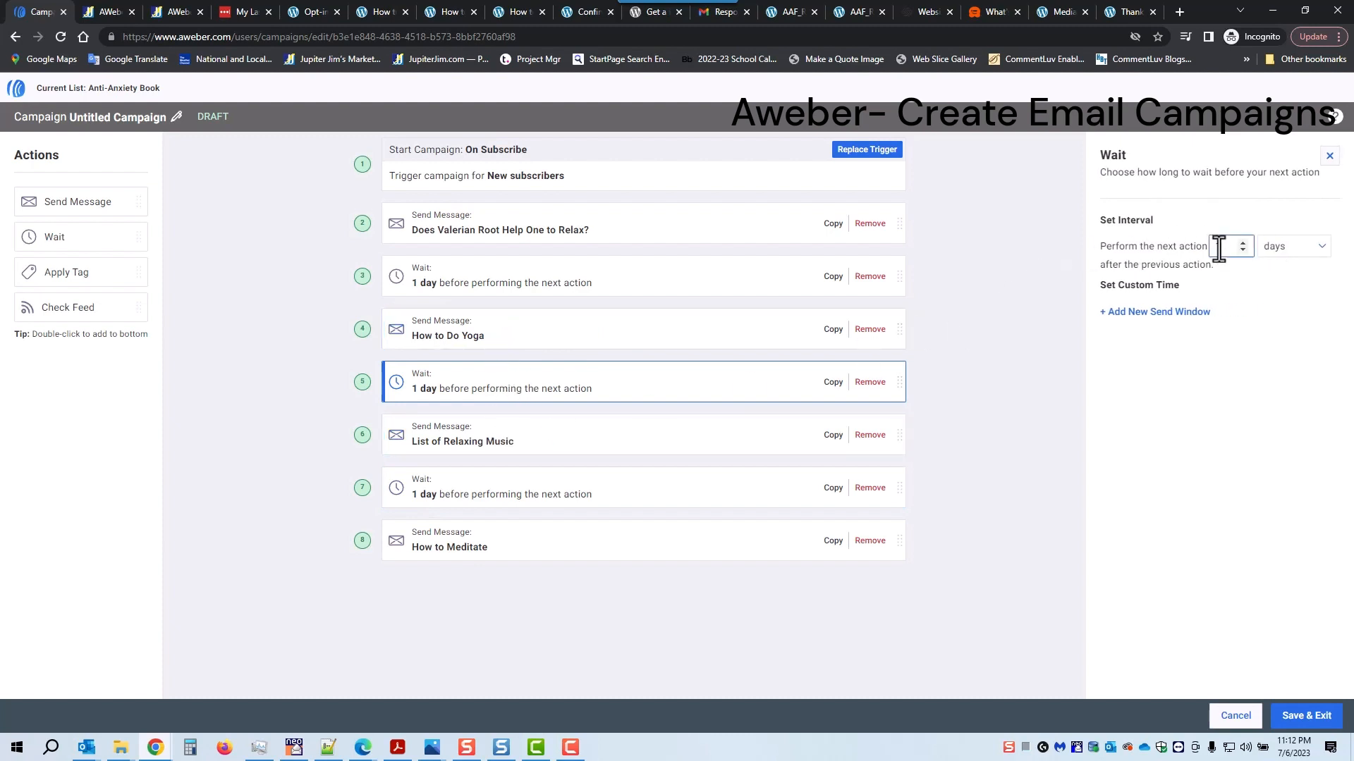
pyautogui.click(1243, 243)
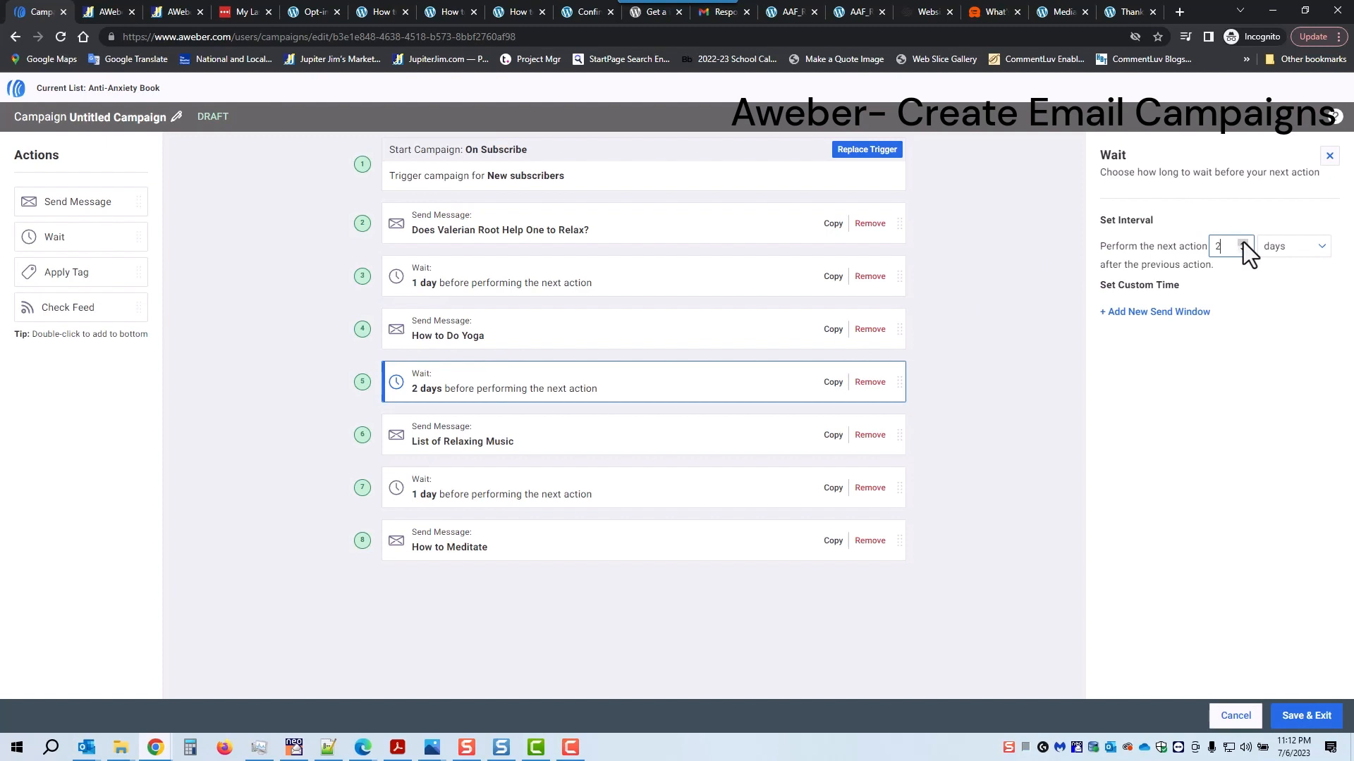
pyautogui.click(1317, 248)
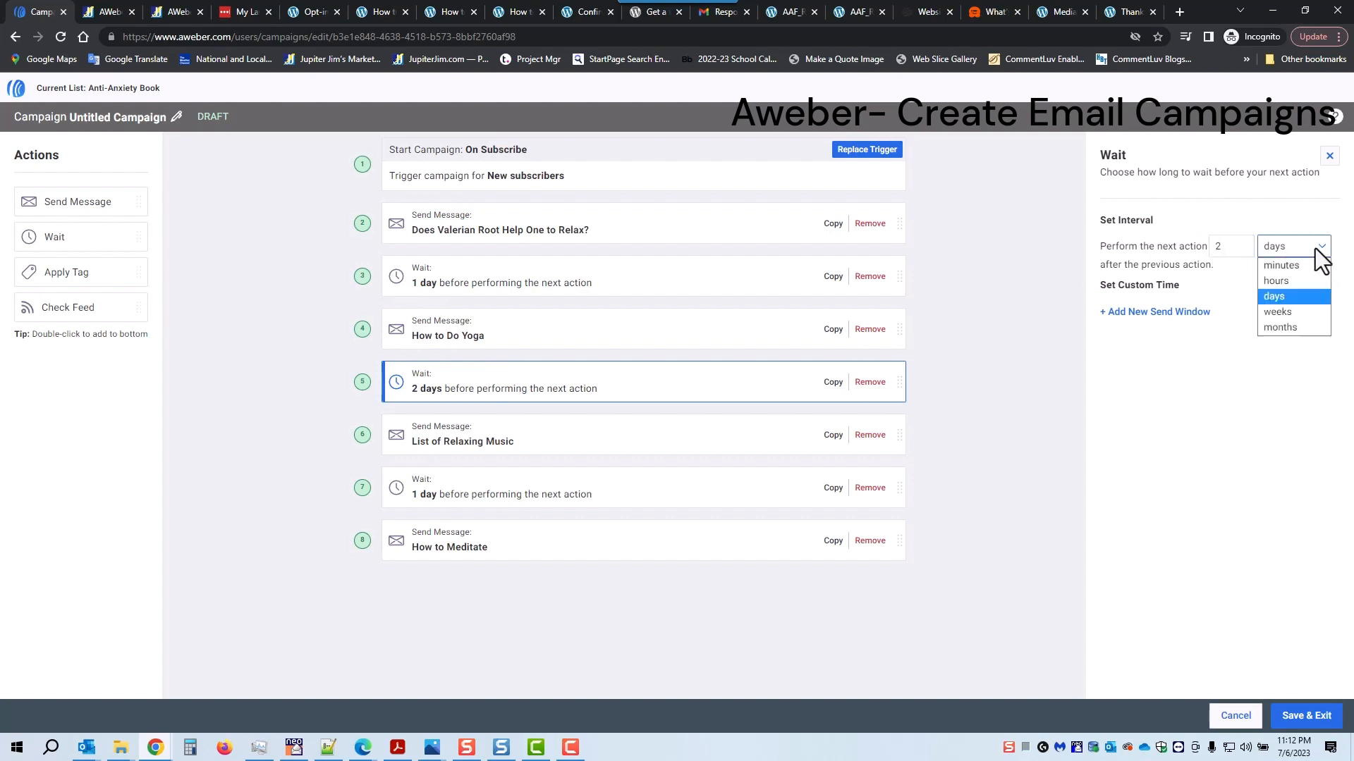
pyautogui.click(1302, 295)
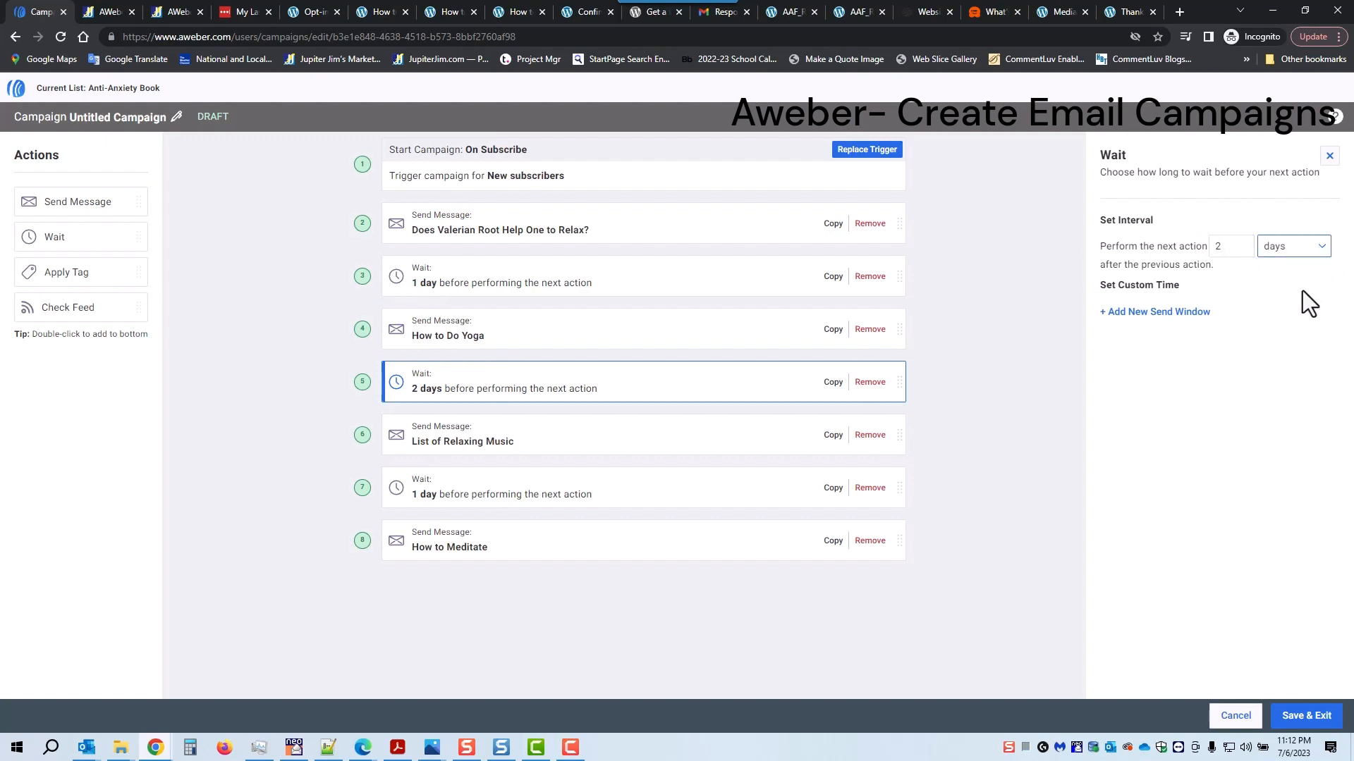
# Set the wait before "How to Meditate" to 3 days, then save and exit the campaign.
pyautogui.click(526, 494)
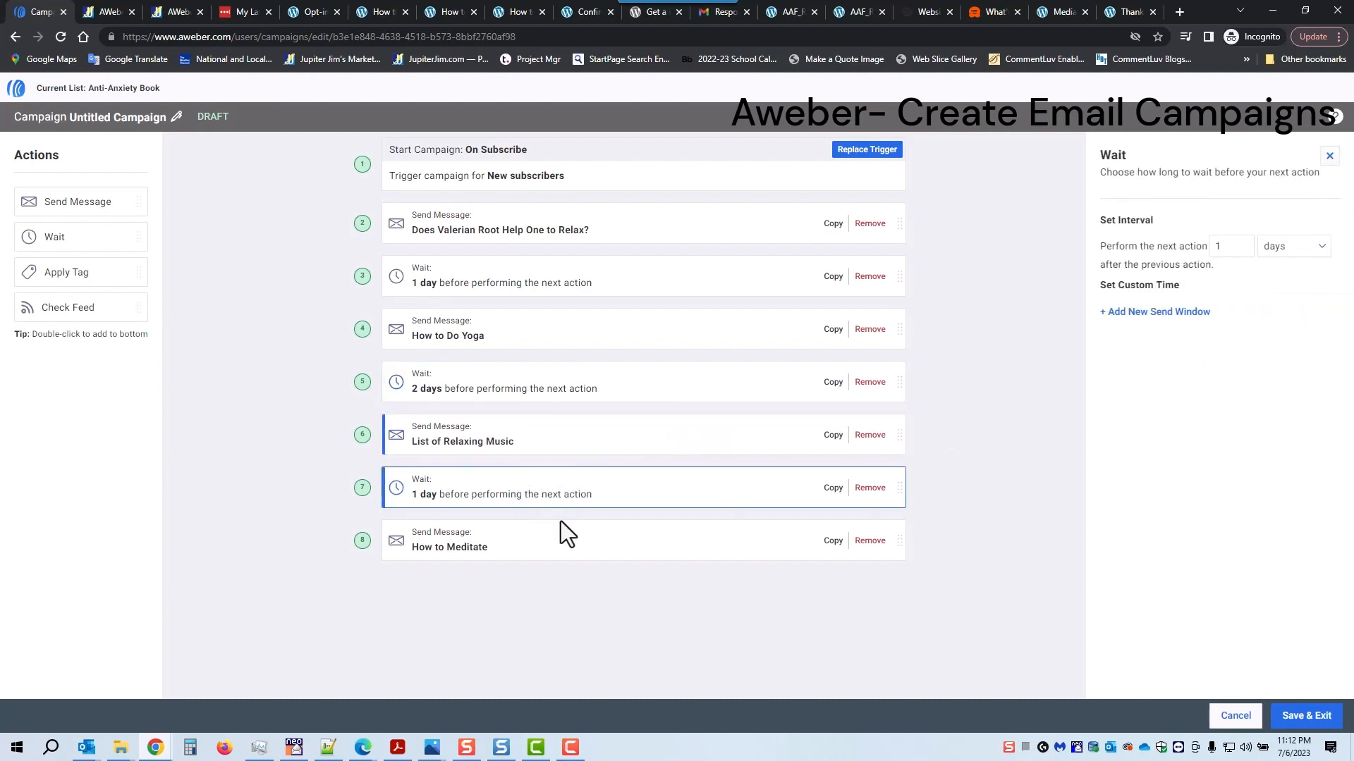
pyautogui.click(1242, 242)
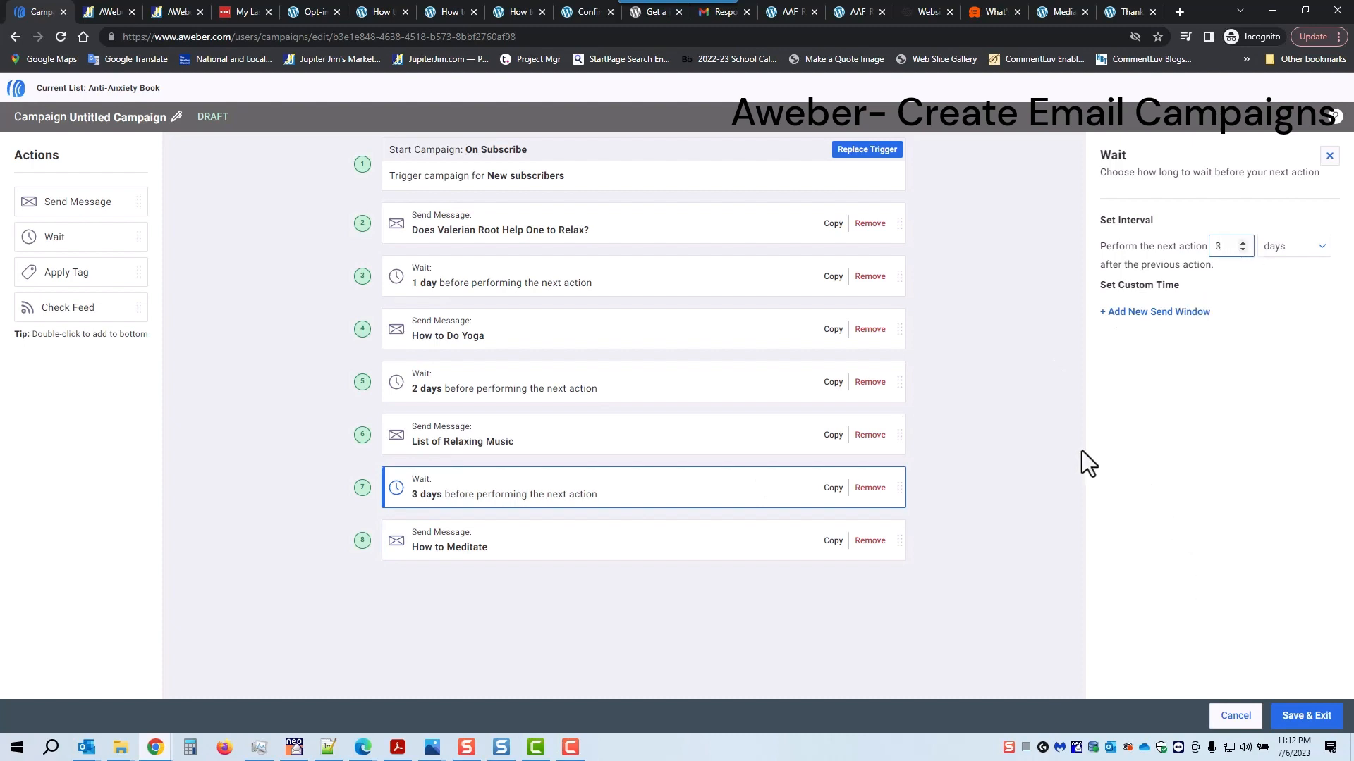
pyautogui.click(1020, 440)
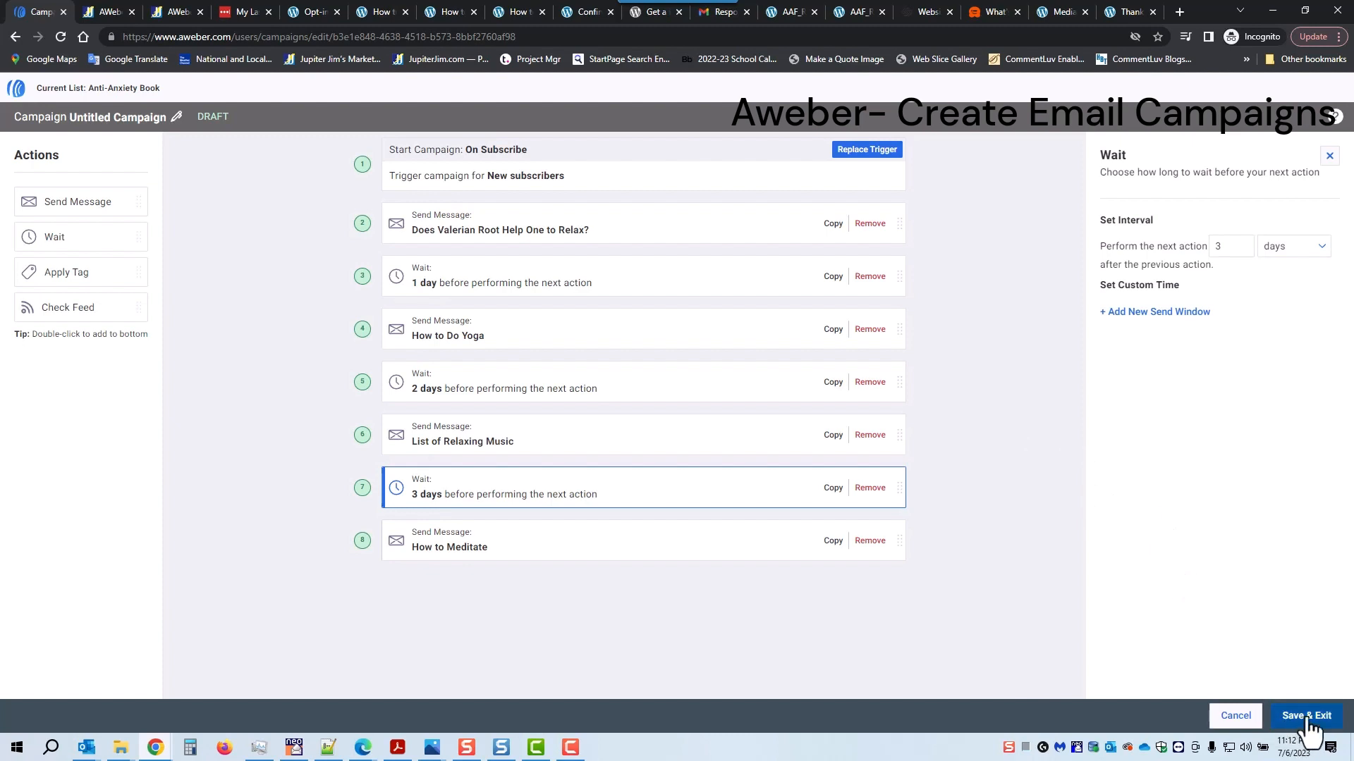
pyautogui.click(1307, 719)
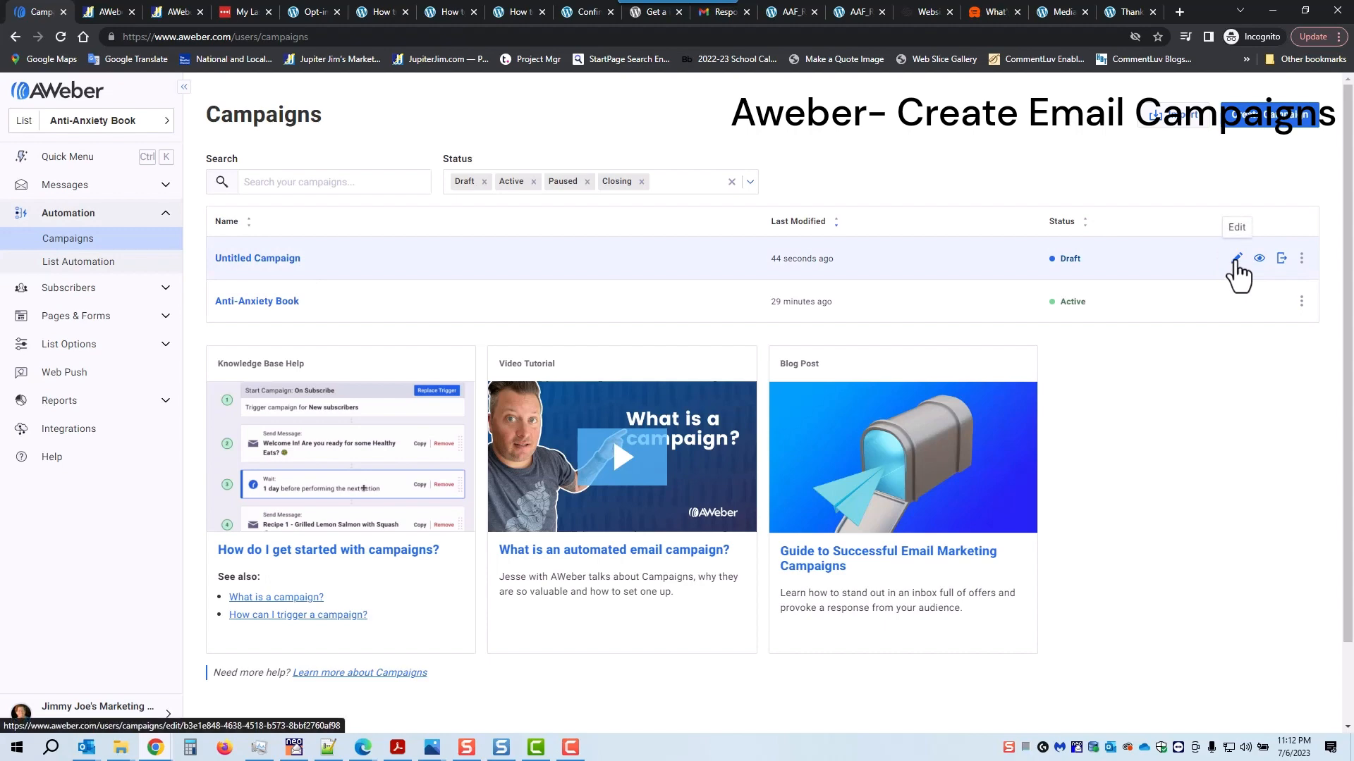
# Rename the untitled draft campaign to "Anti-Anxiety Stuff", then save and exit it.
pyautogui.click(1238, 260)
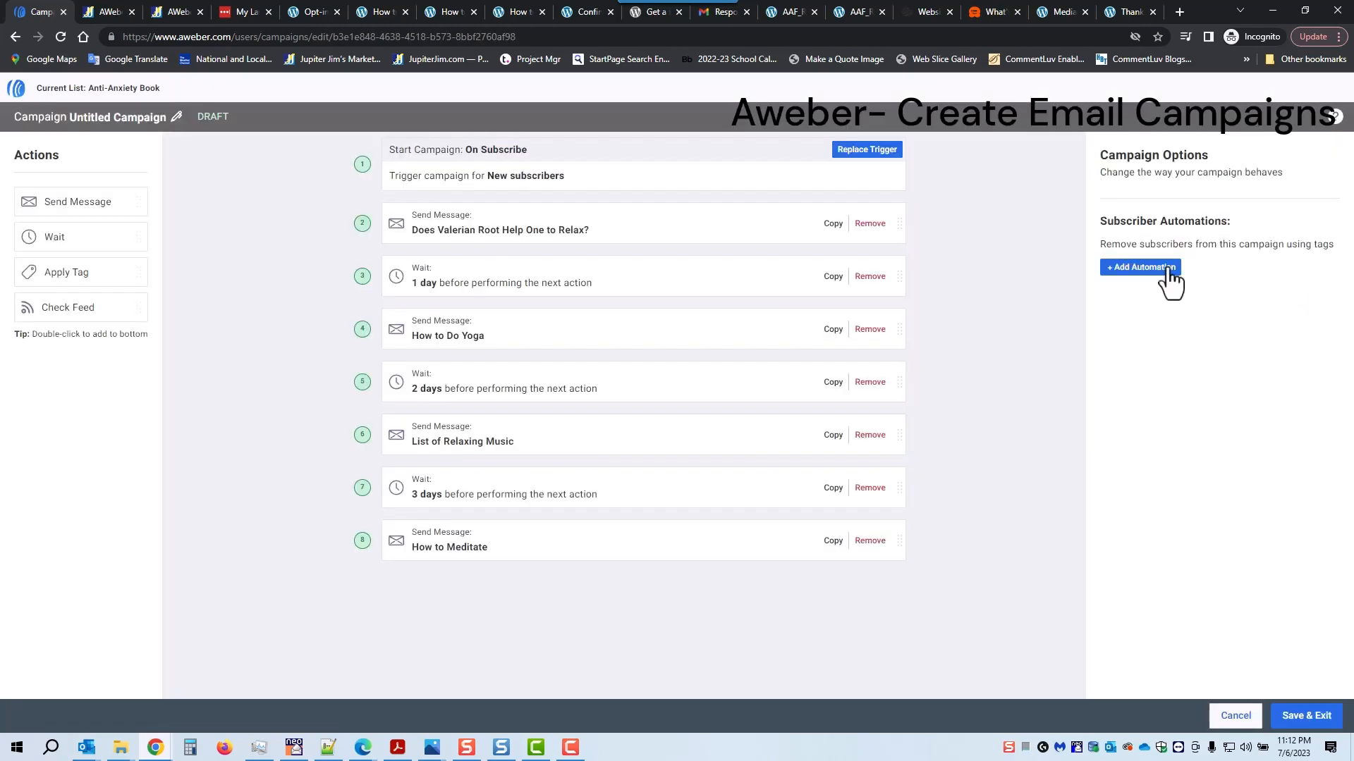
pyautogui.click(175, 118)
pyautogui.moveTo(175, 127); pyautogui.dragTo(49, 120)
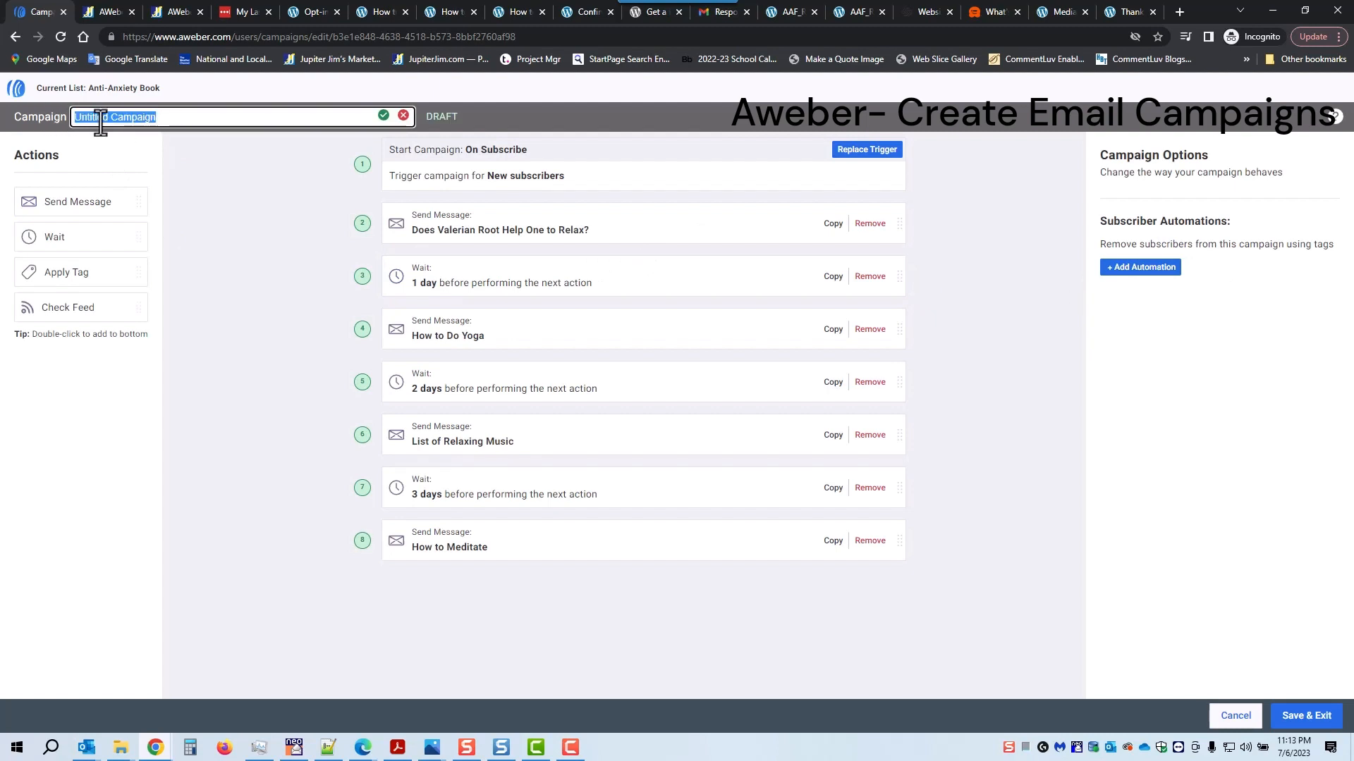
pyautogui.write('An')
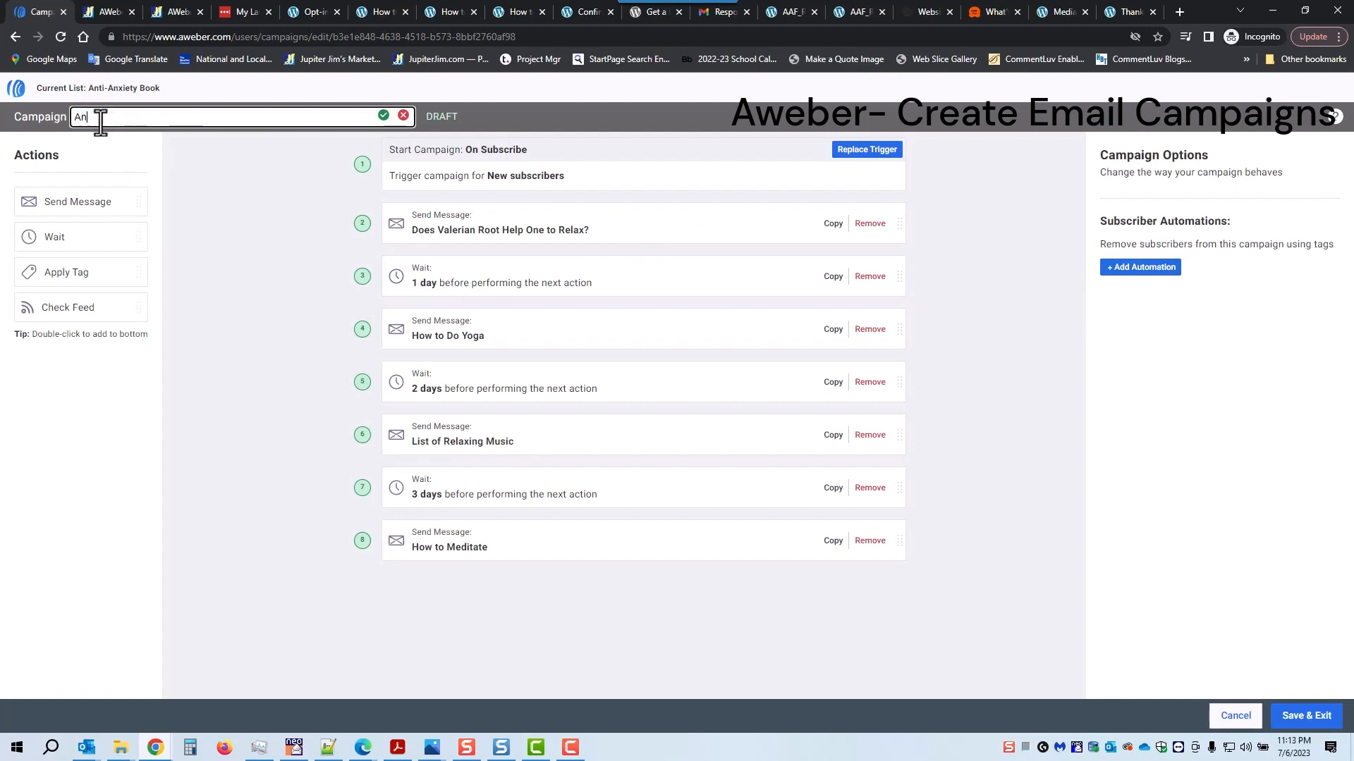
pyautogui.write('ti-Anxiety Stuff')
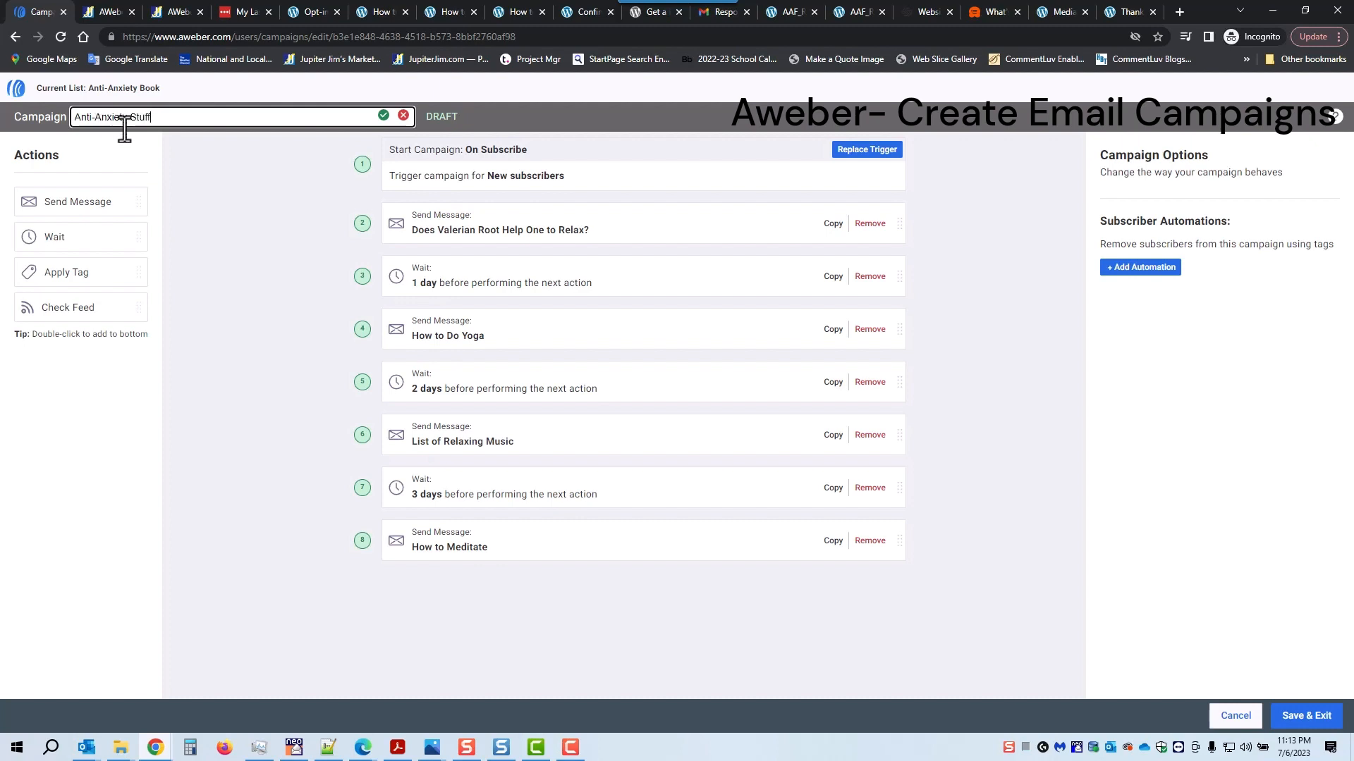
pyautogui.click(383, 116)
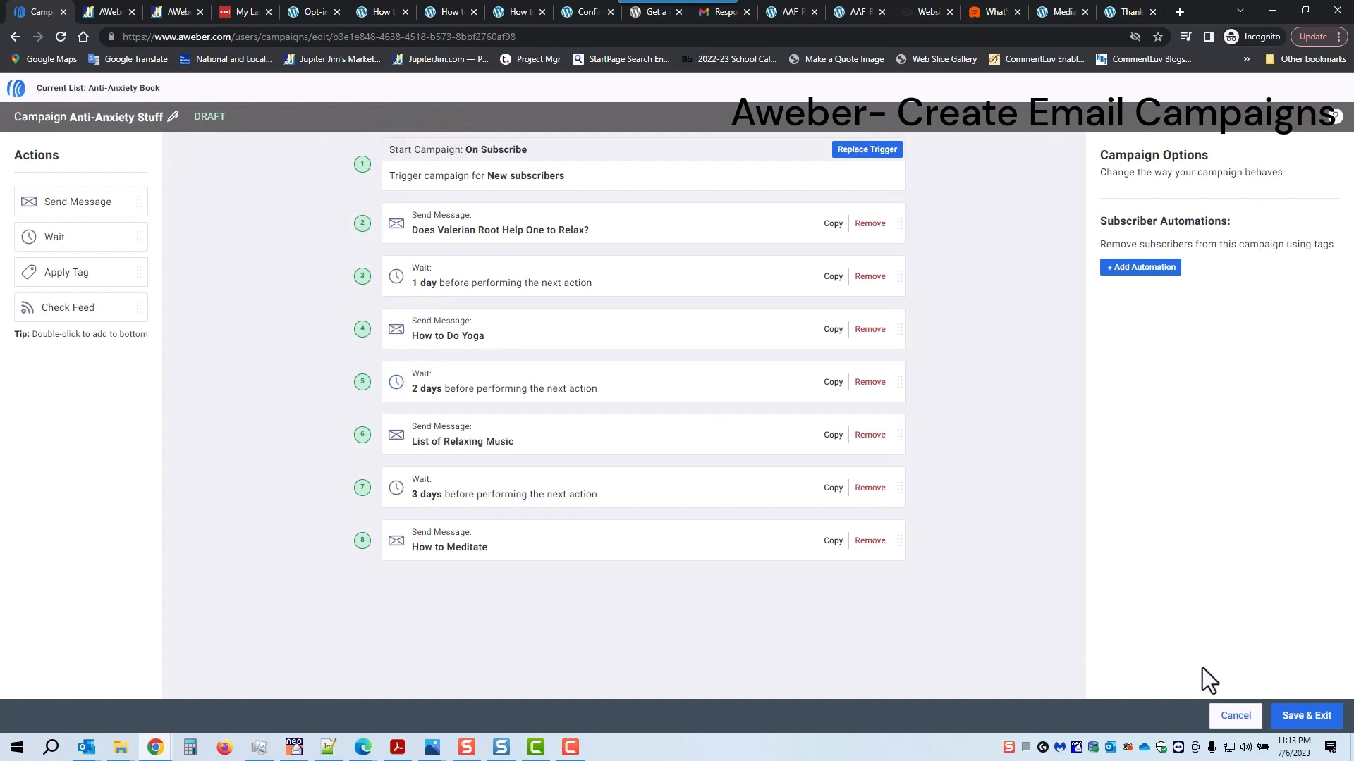
pyautogui.click(1315, 722)
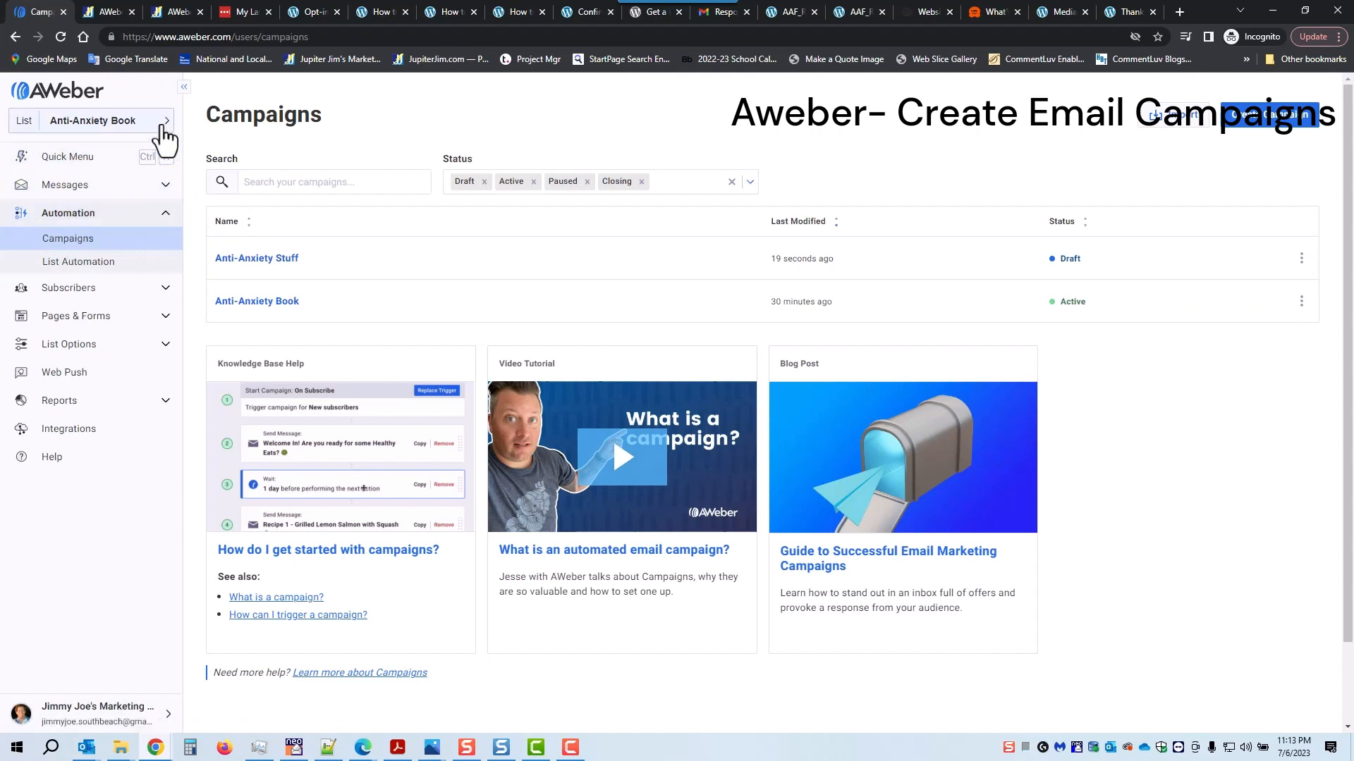
# Look at the campaigns of the FB Marketing Report list, then switch back to the Anti-Anxiety Book list.
pyautogui.click(167, 124)
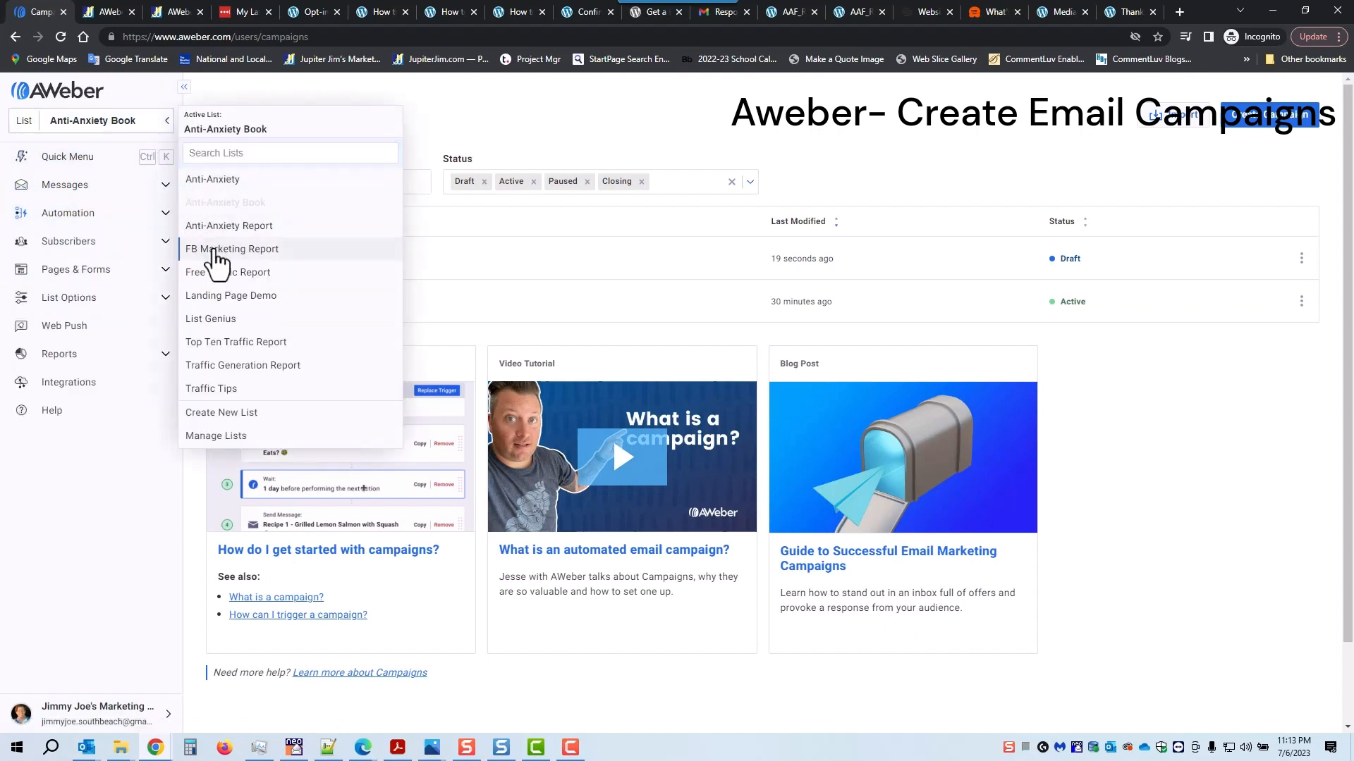
pyautogui.click(212, 248)
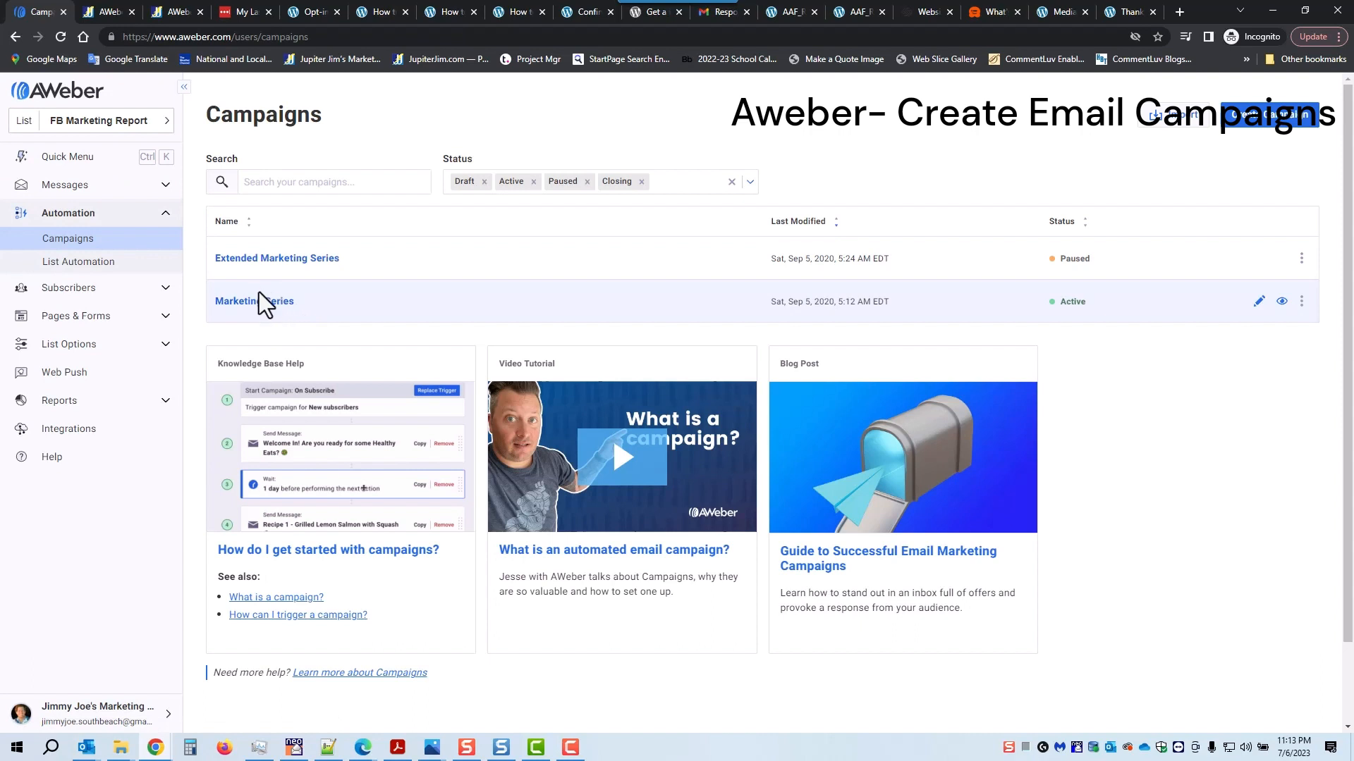
pyautogui.click(164, 122)
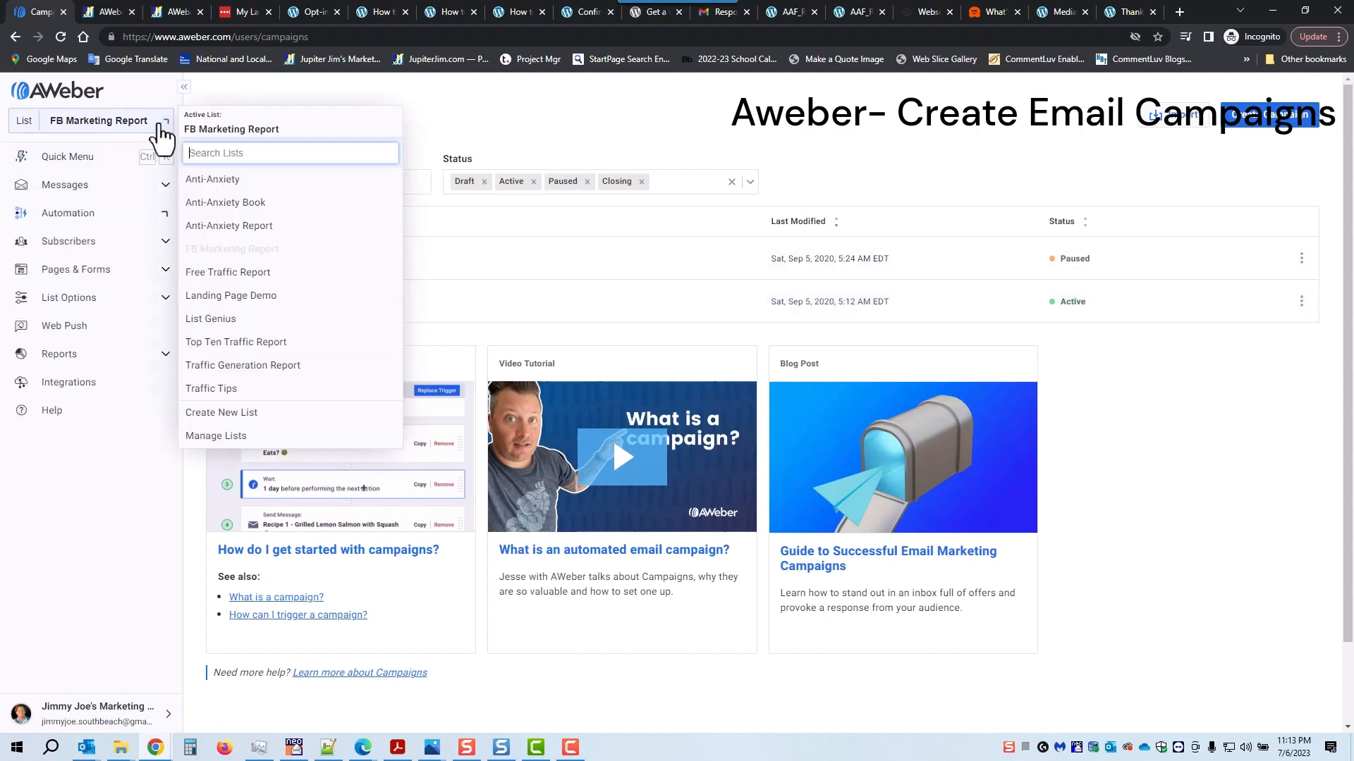
pyautogui.click(220, 205)
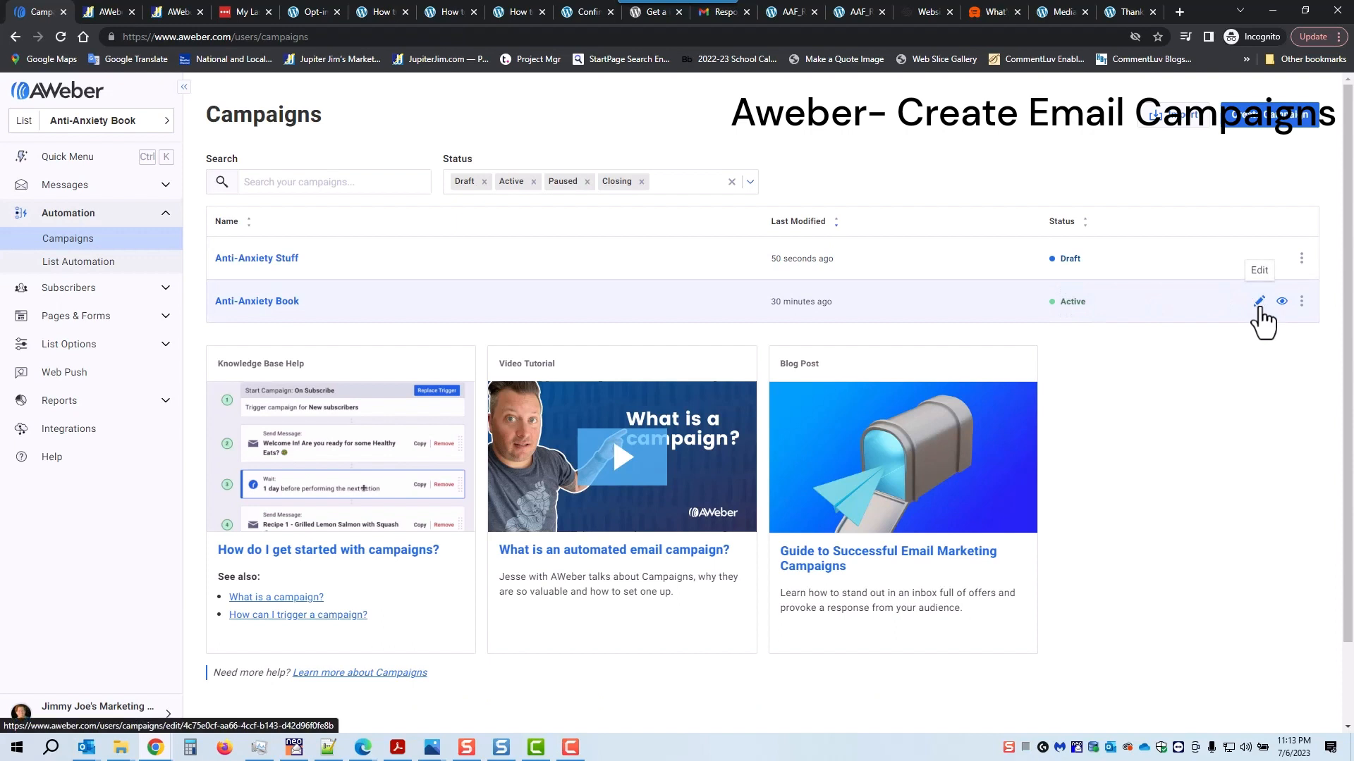
# Review the actions of the active Anti-Anxiety Book campaign without changing them, then stop that campaign.
pyautogui.click(1260, 304)
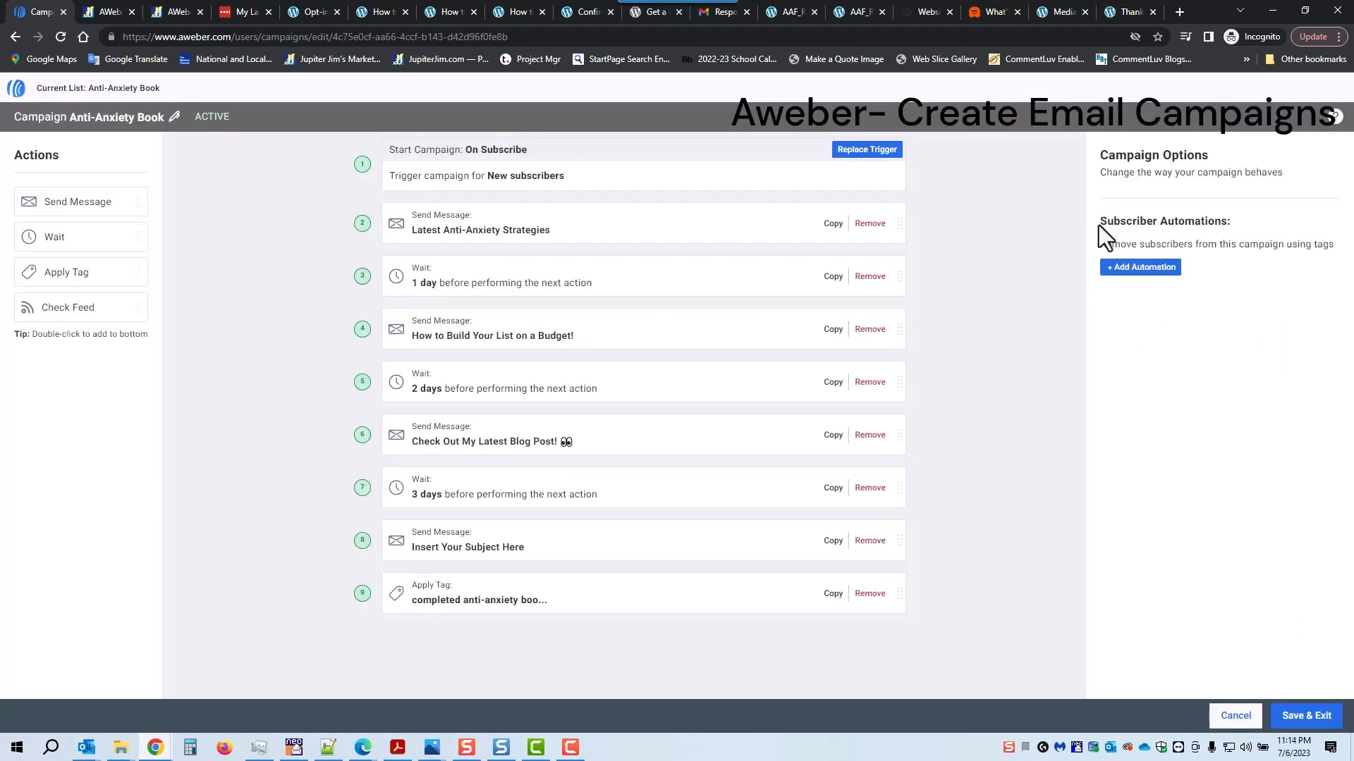
pyautogui.click(1235, 716)
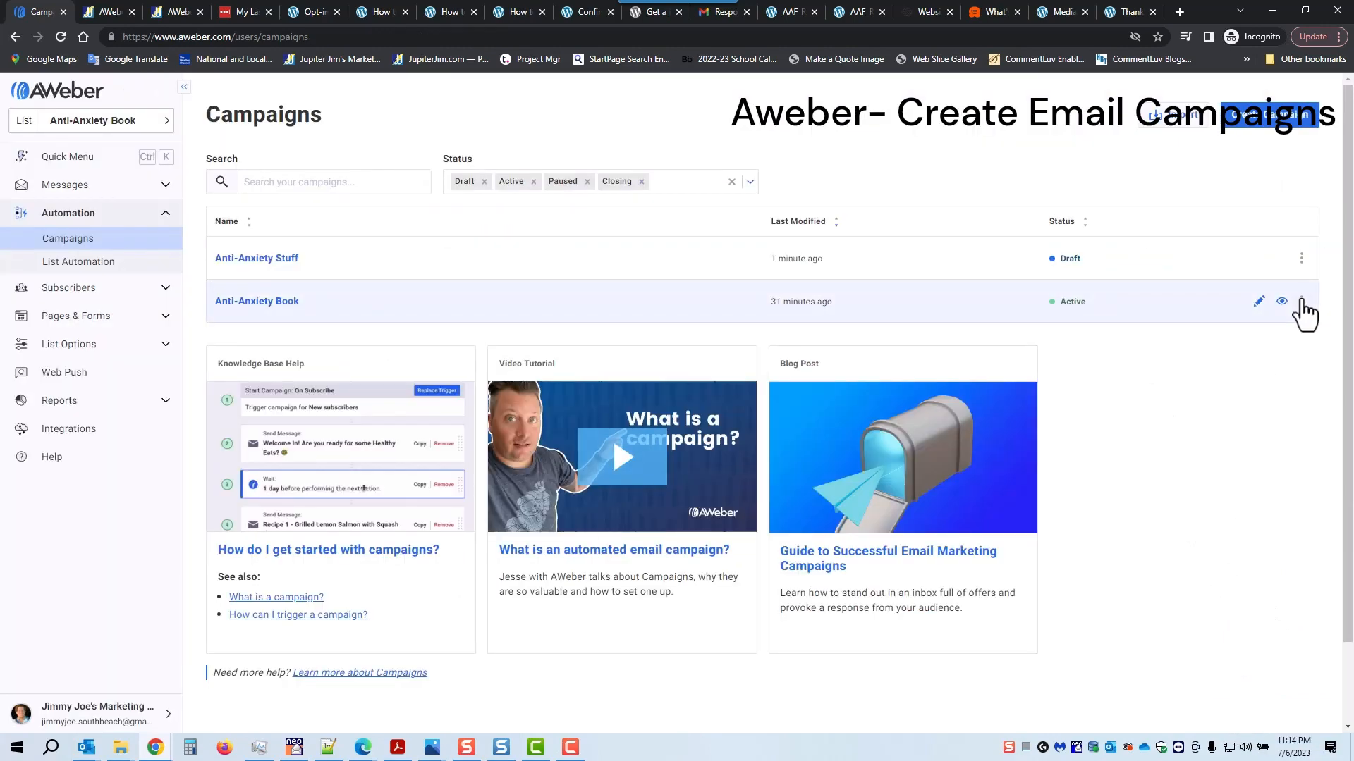
pyautogui.click(1301, 301)
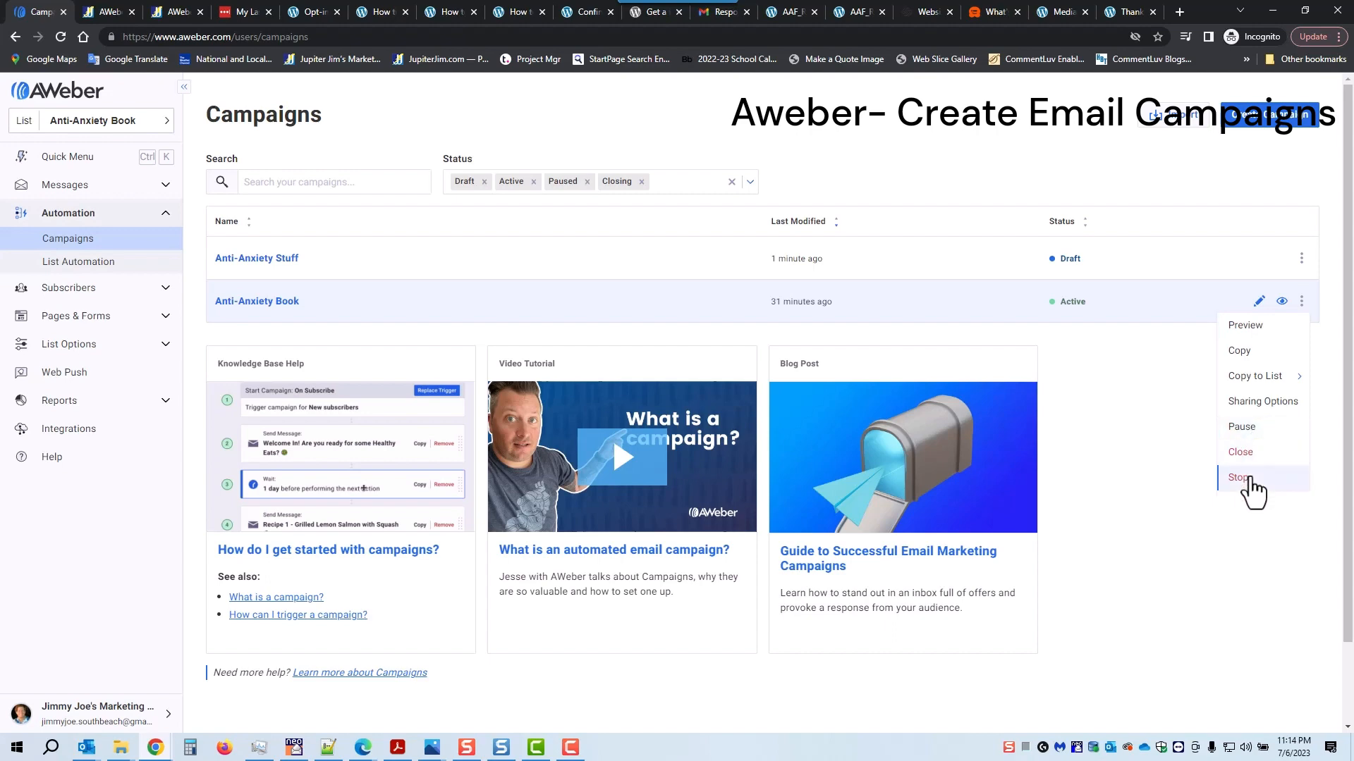
pyautogui.click(1245, 478)
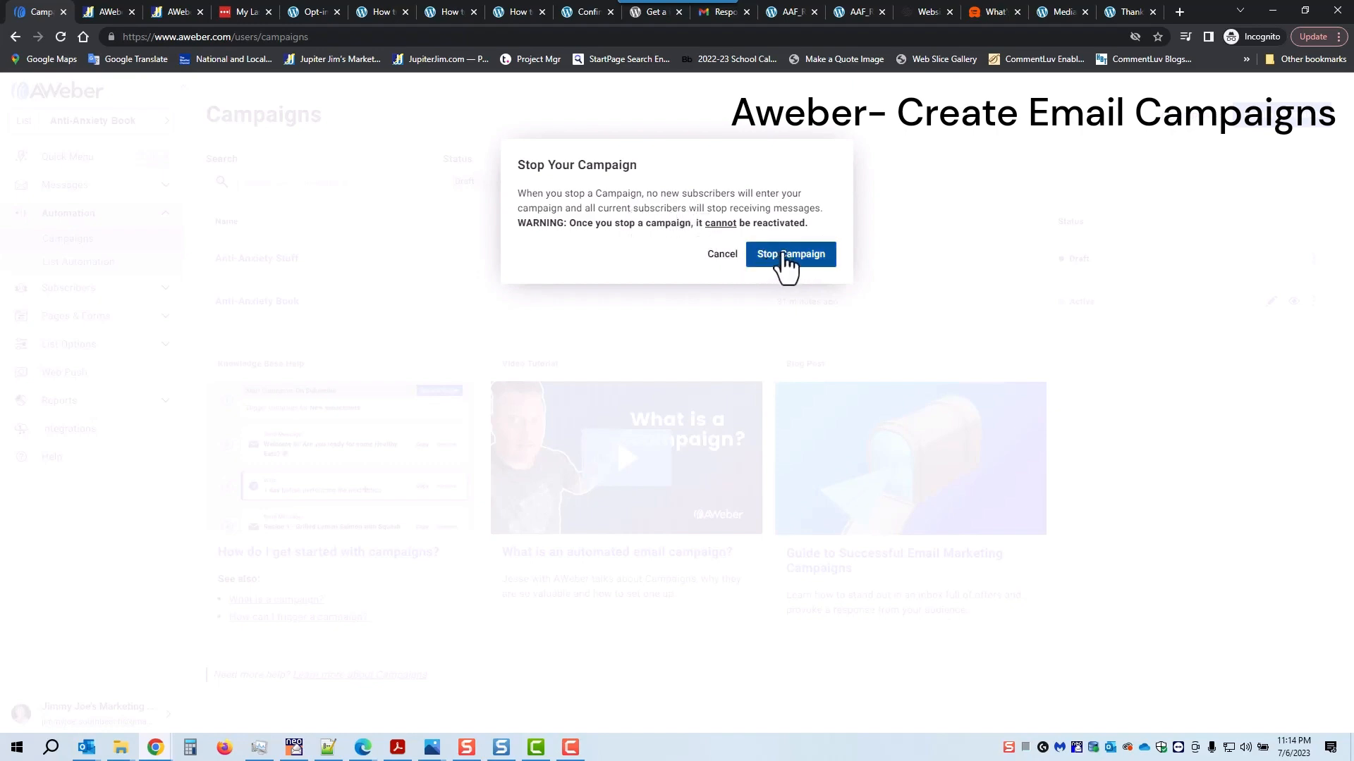
pyautogui.click(787, 261)
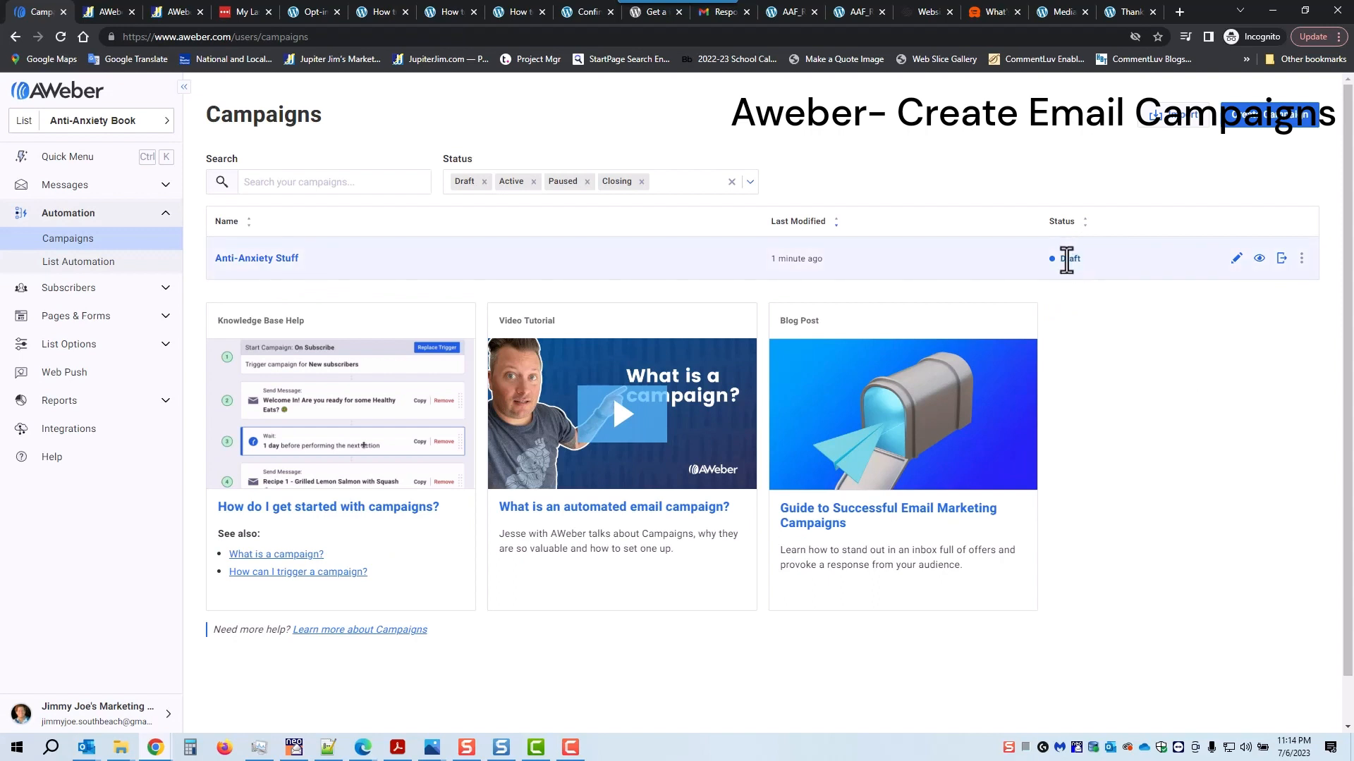
# Activate the Anti-Anxiety Stuff draft campaign and check its available options.
pyautogui.click(1279, 261)
pyautogui.click(1300, 259)
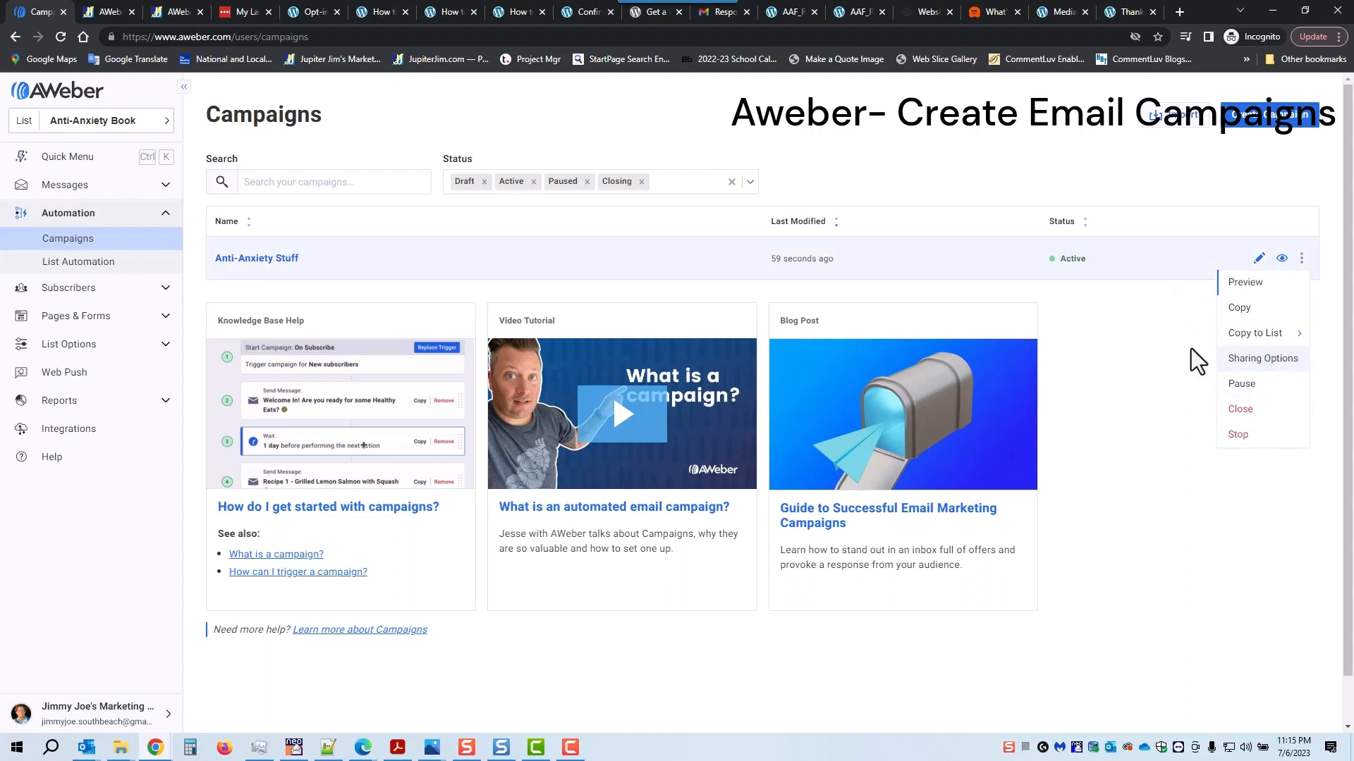
pyautogui.click(1183, 329)
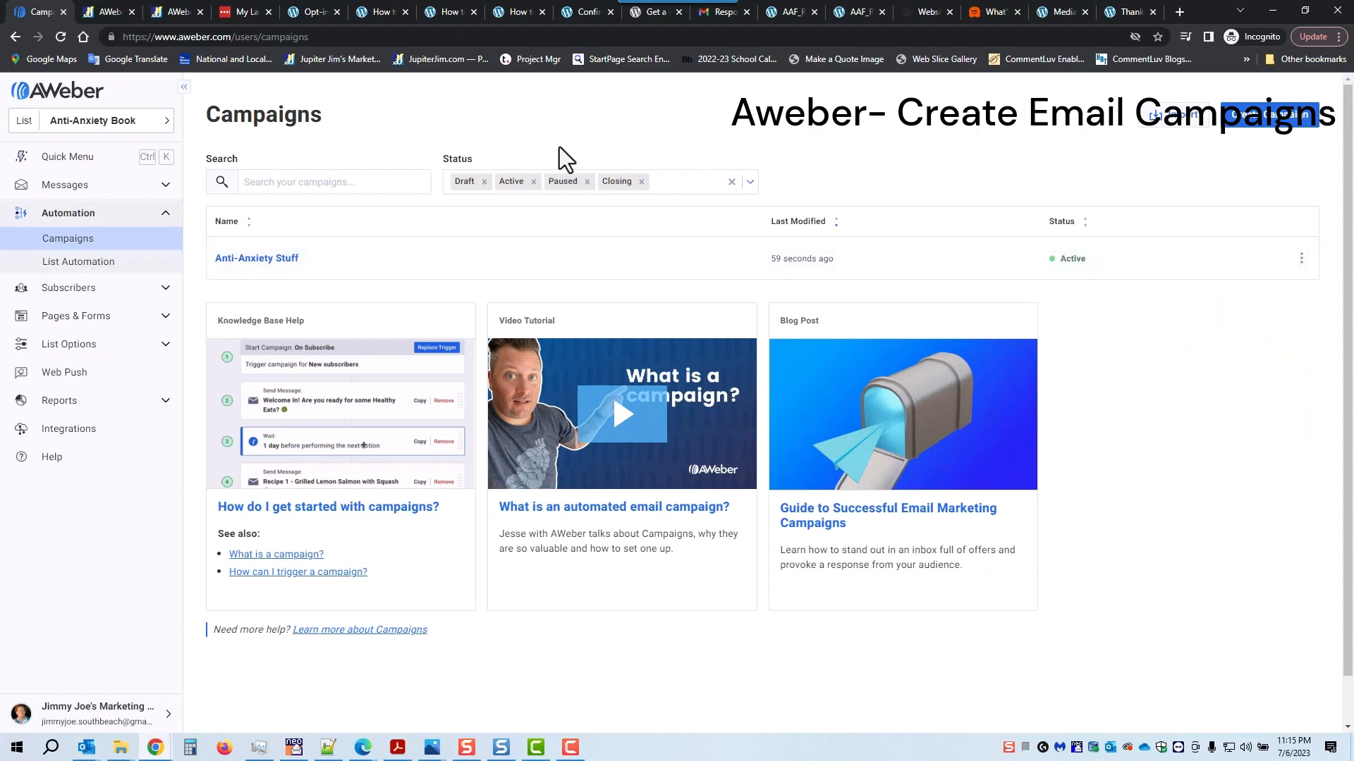
# Examine the anti-anxiety opt-in page and compare the week-one campaign flow charts, with and without the completion tag, in the image viewer.
pyautogui.click(317, 10)
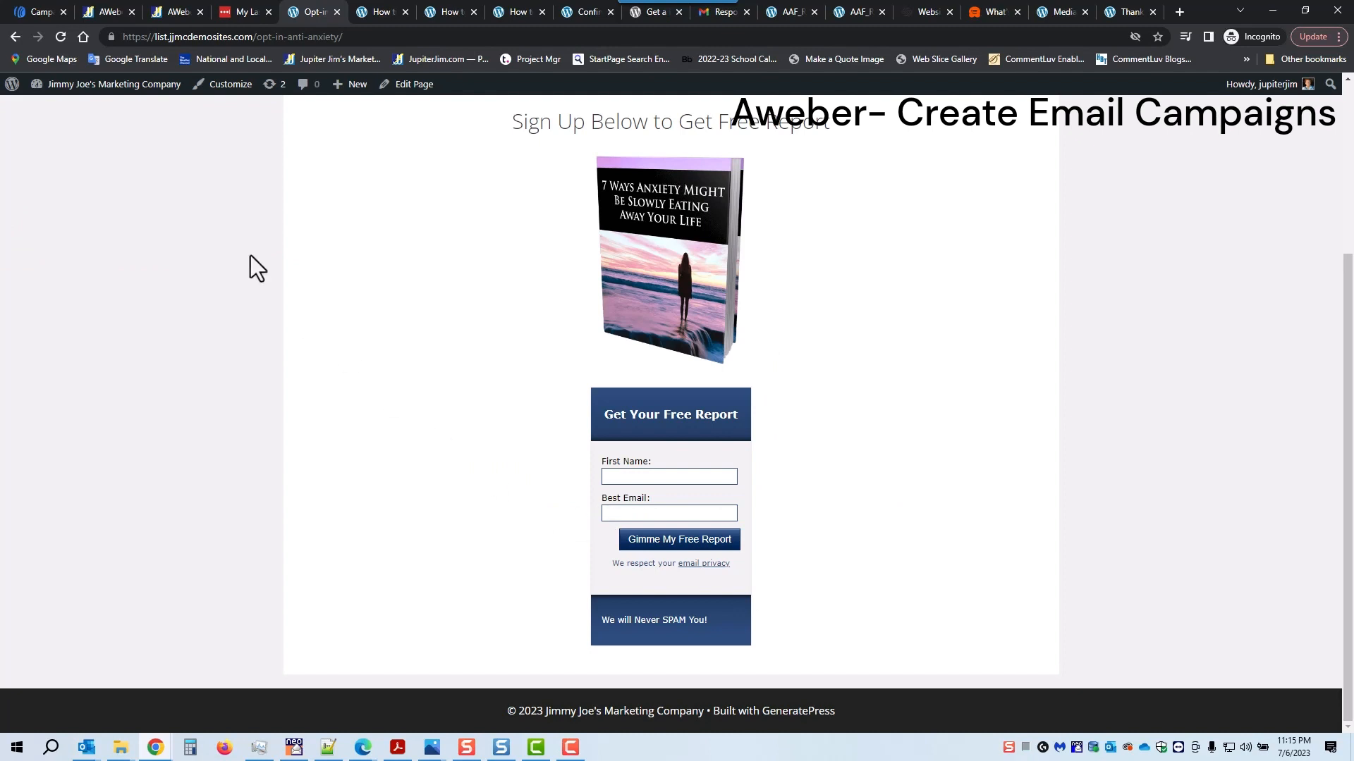
pyautogui.click(41, 11)
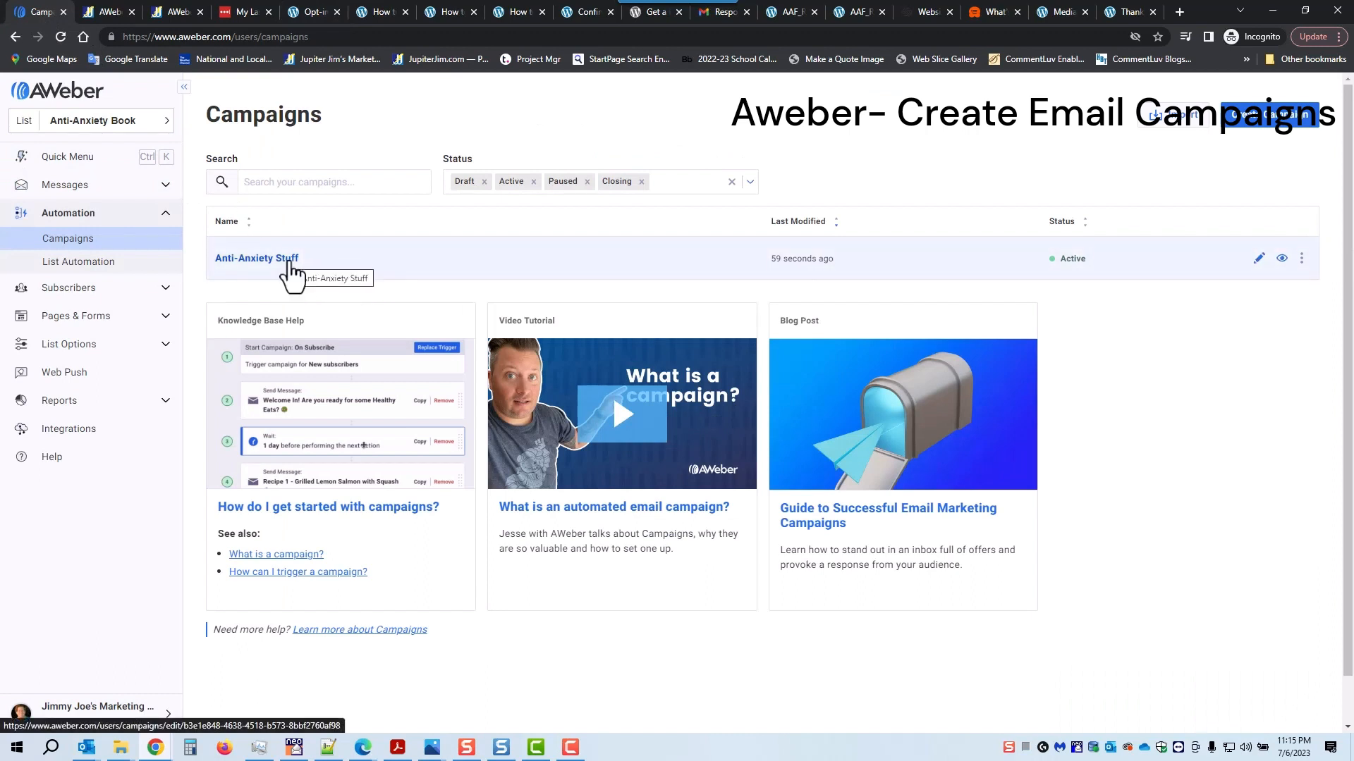
pyautogui.moveTo(437, 756)
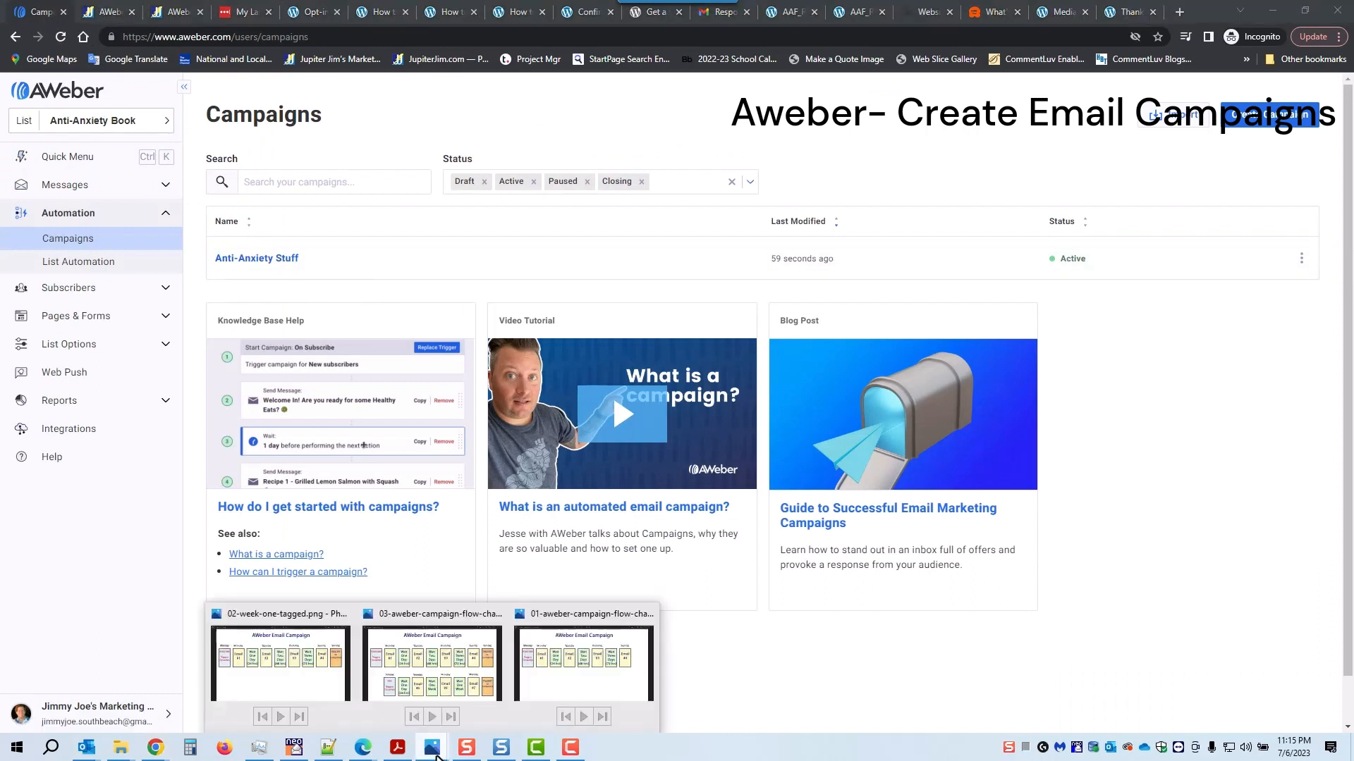
pyautogui.click(610, 665)
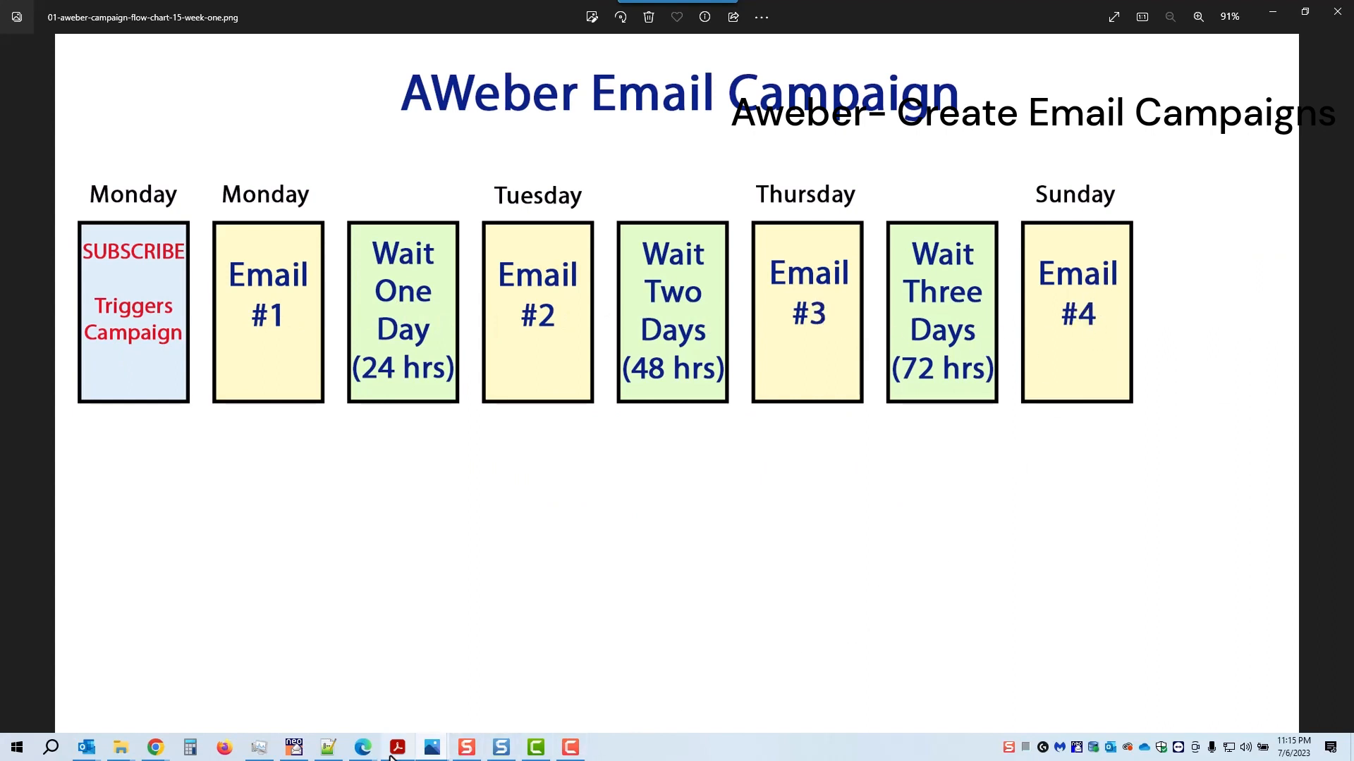
pyautogui.moveTo(432, 746)
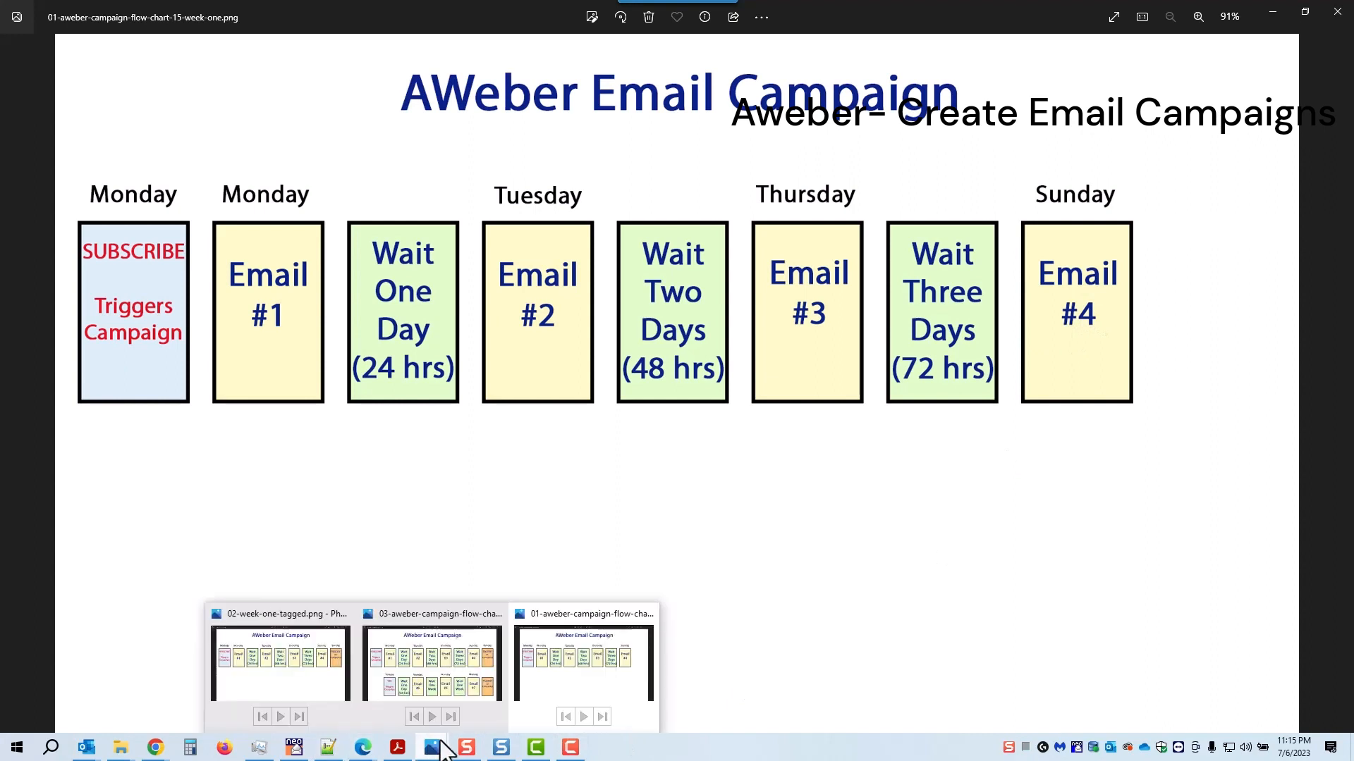
pyautogui.click(327, 681)
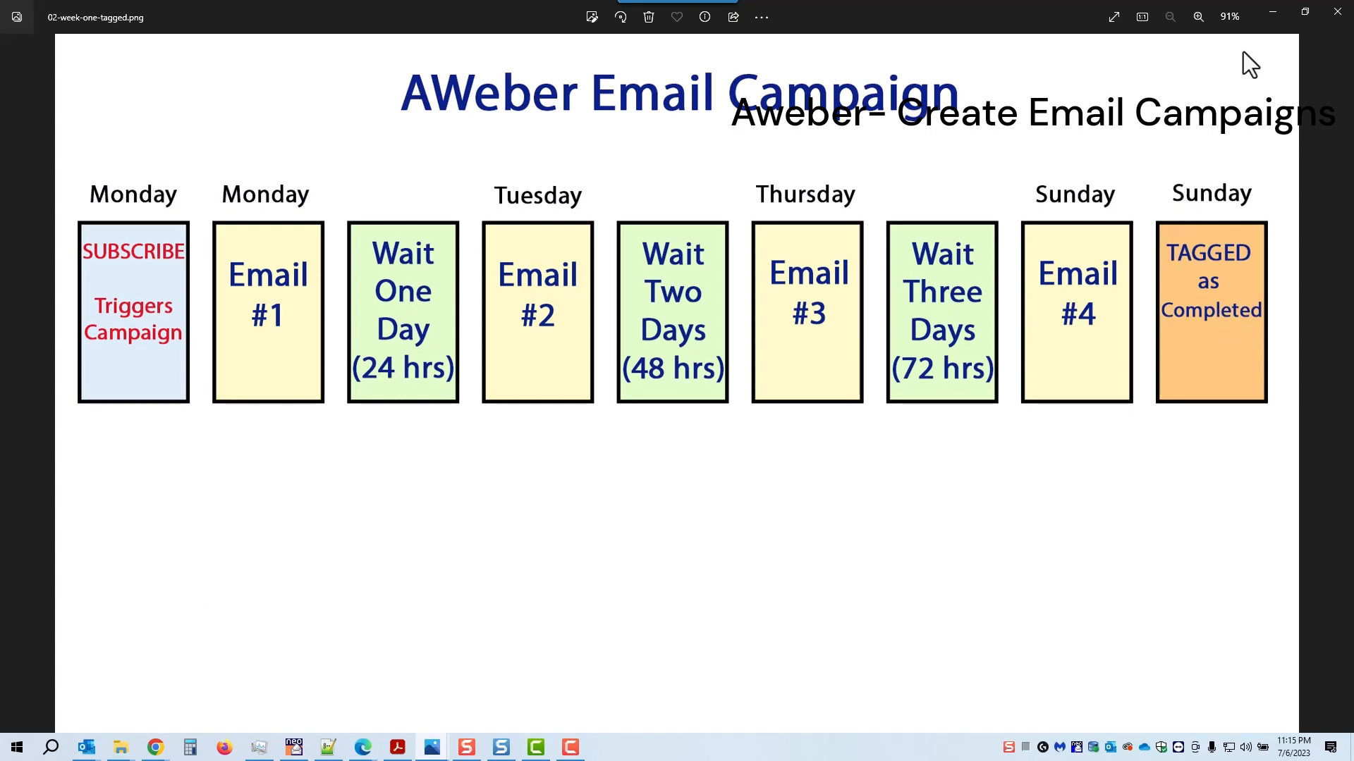
pyautogui.press('Left')
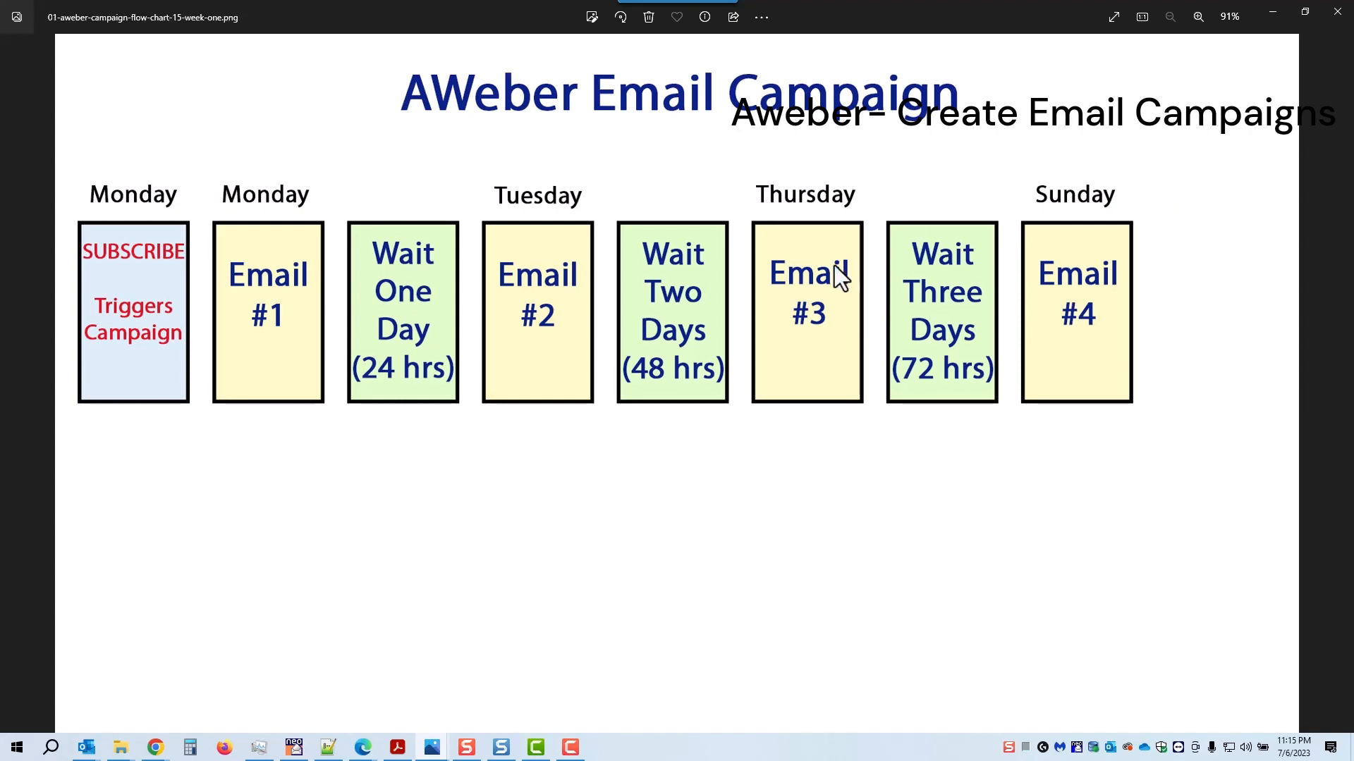
pyautogui.click(1274, 11)
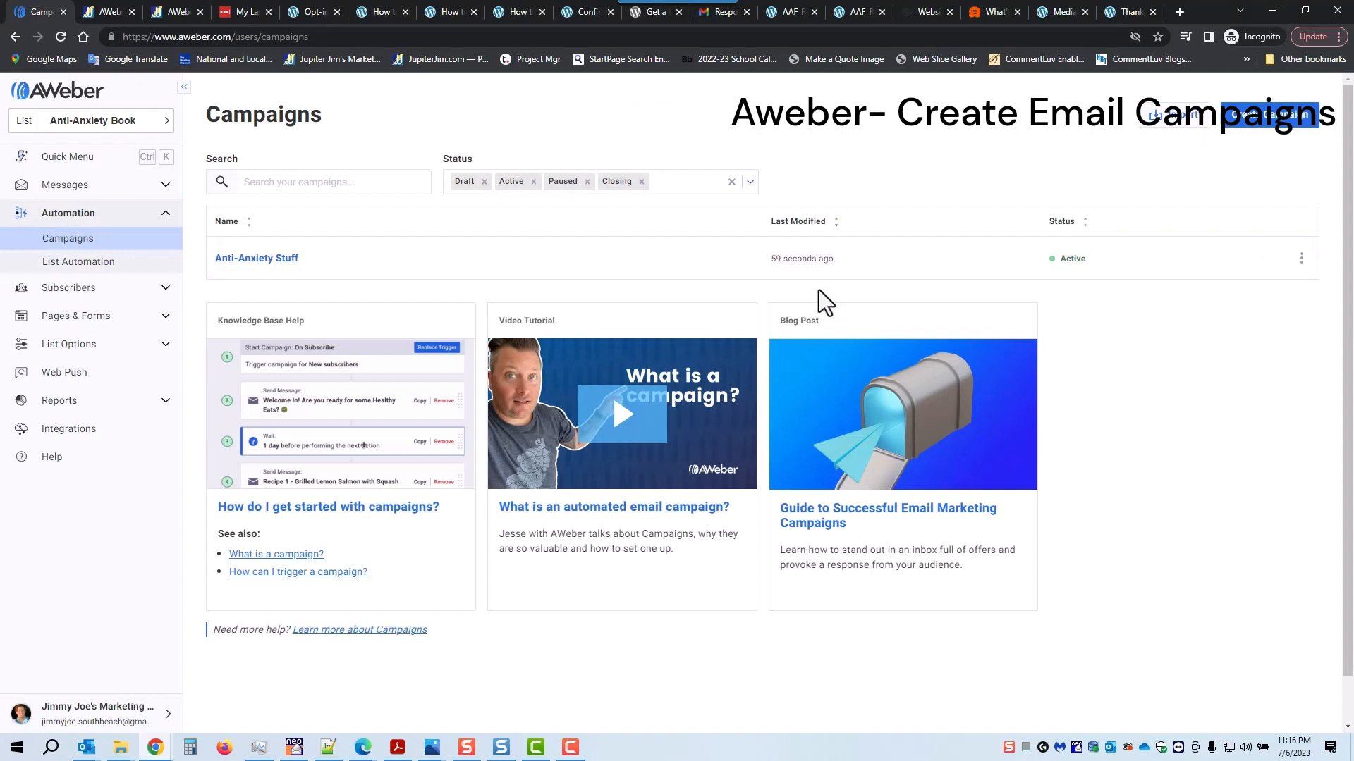
# Add an Apply Tag action with the tag "completed aa stuff" after the last message of Anti-Anxiety Stuff, then save and exit.
pyautogui.click(263, 259)
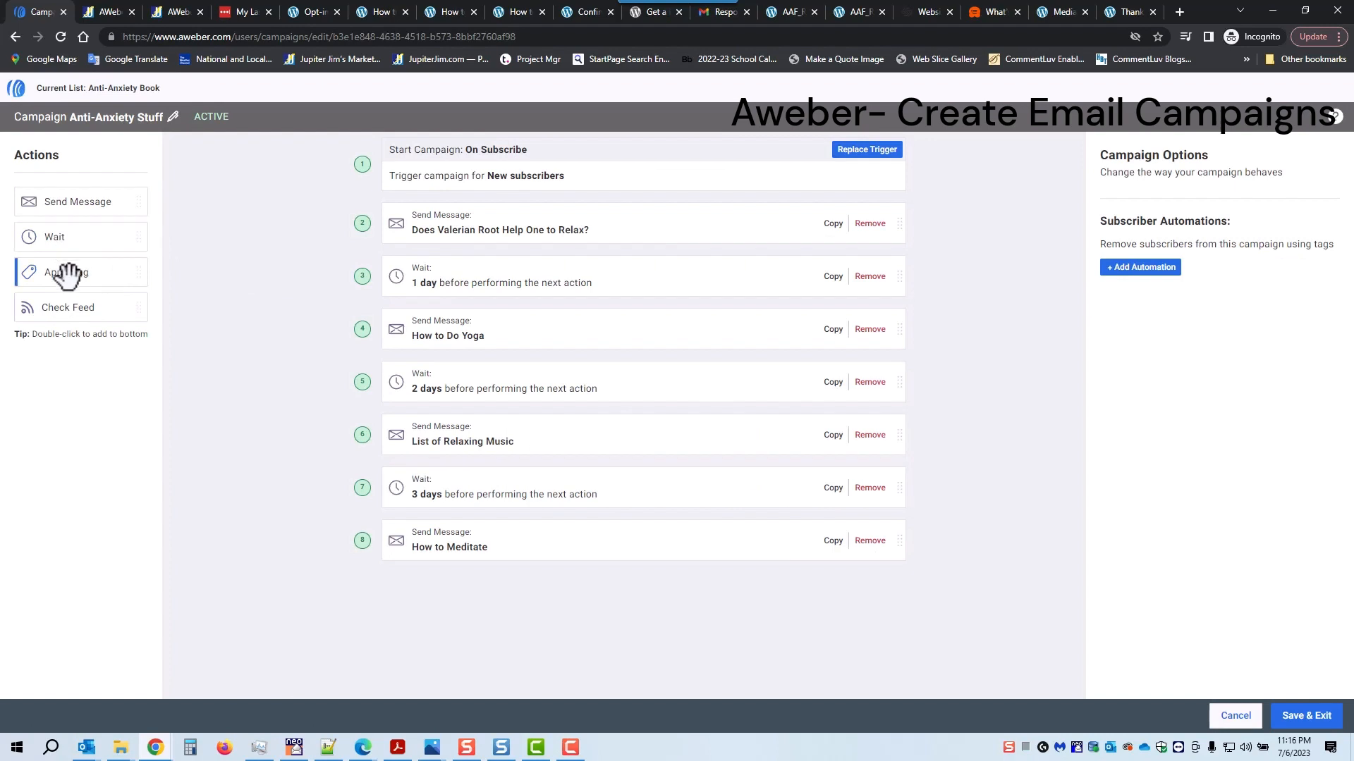
pyautogui.moveTo(66, 273); pyautogui.dragTo(499, 582)
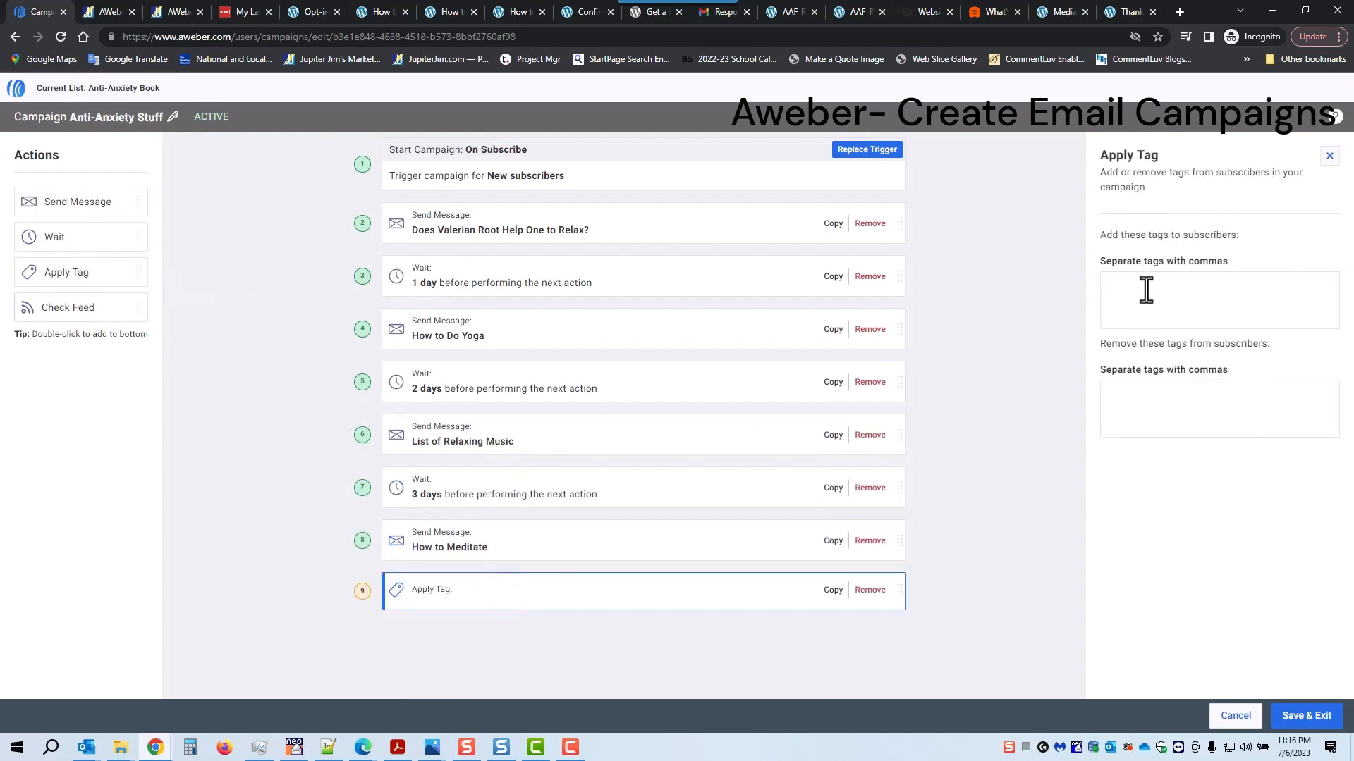
pyautogui.write('completed AA stuff')
pyautogui.press('Return')
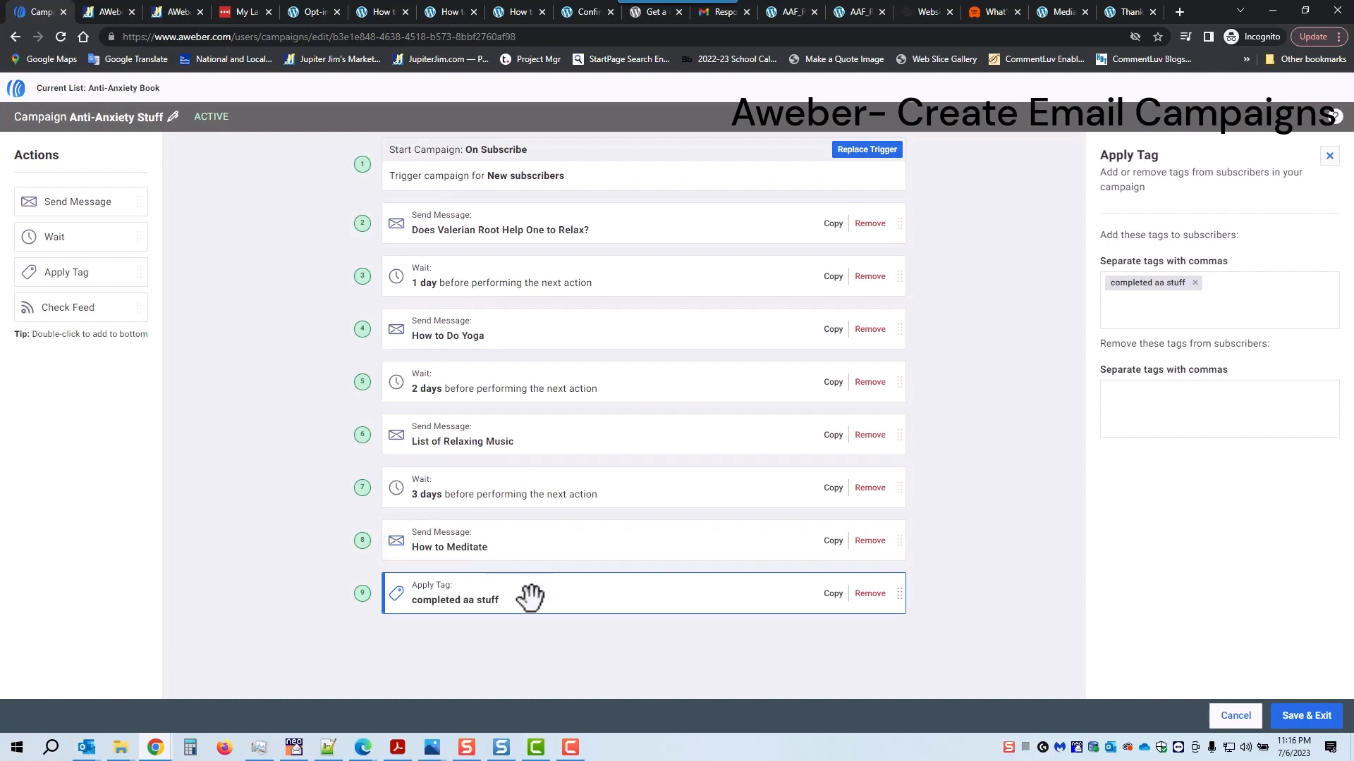
pyautogui.click(1305, 718)
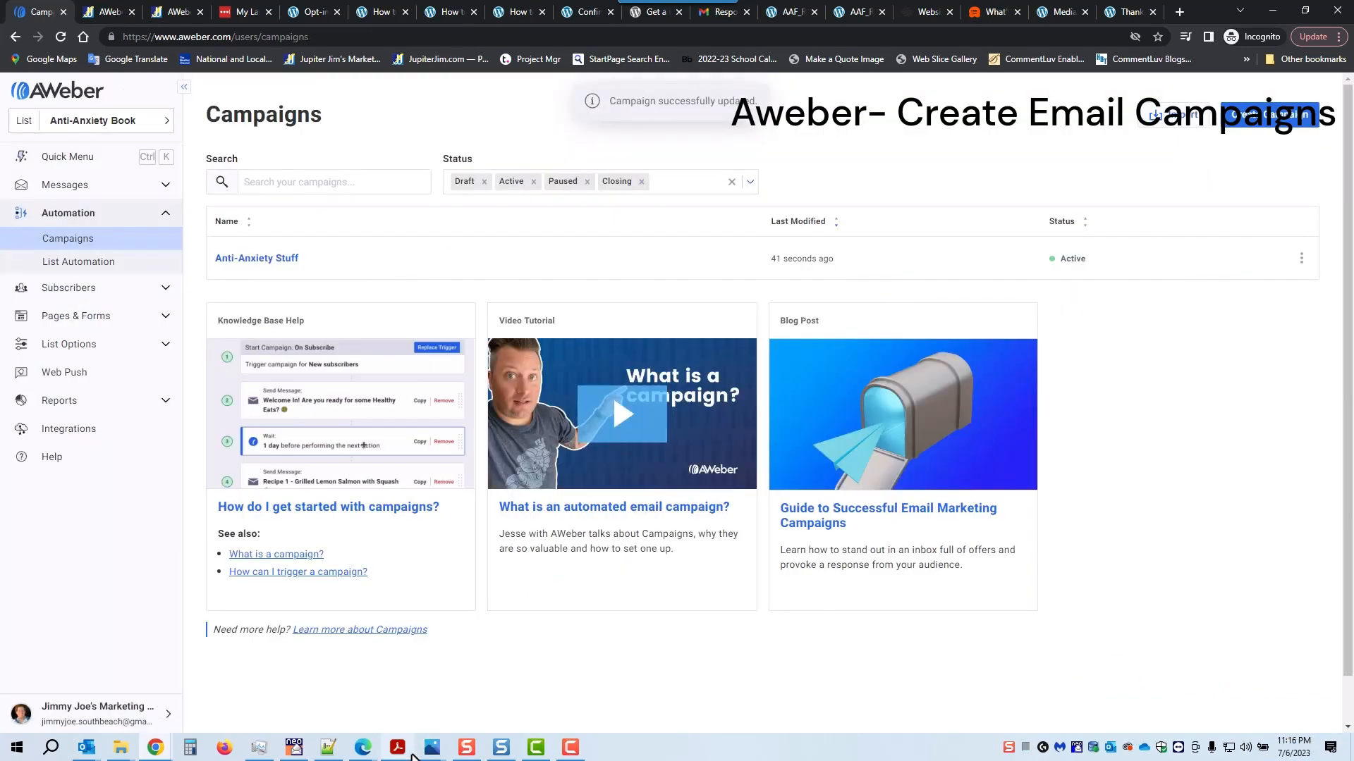
# Study the two-campaign flow chart 03-aweber-campaign-flow-chart-15.png in the image viewer, then return to the campaigns page.
pyautogui.moveTo(431, 747)
pyautogui.click(446, 666)
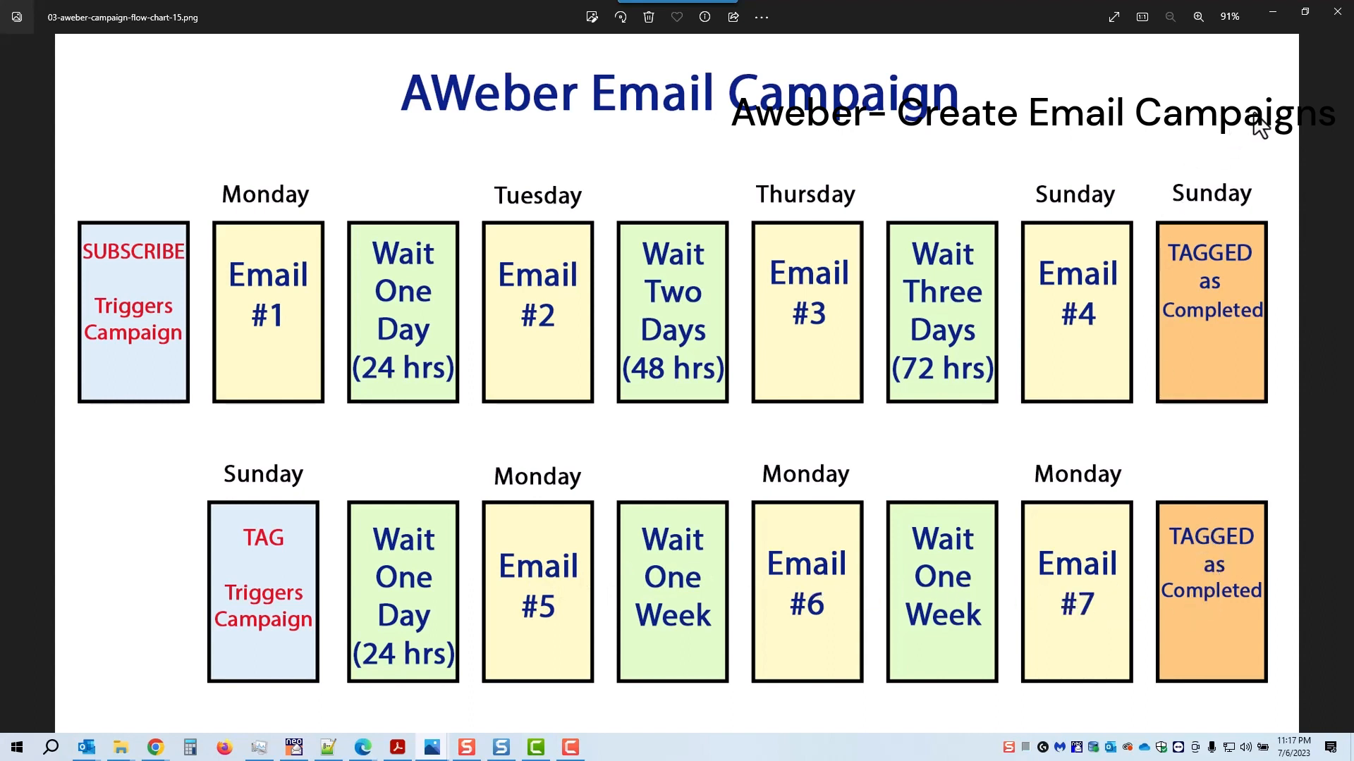
pyautogui.click(1269, 11)
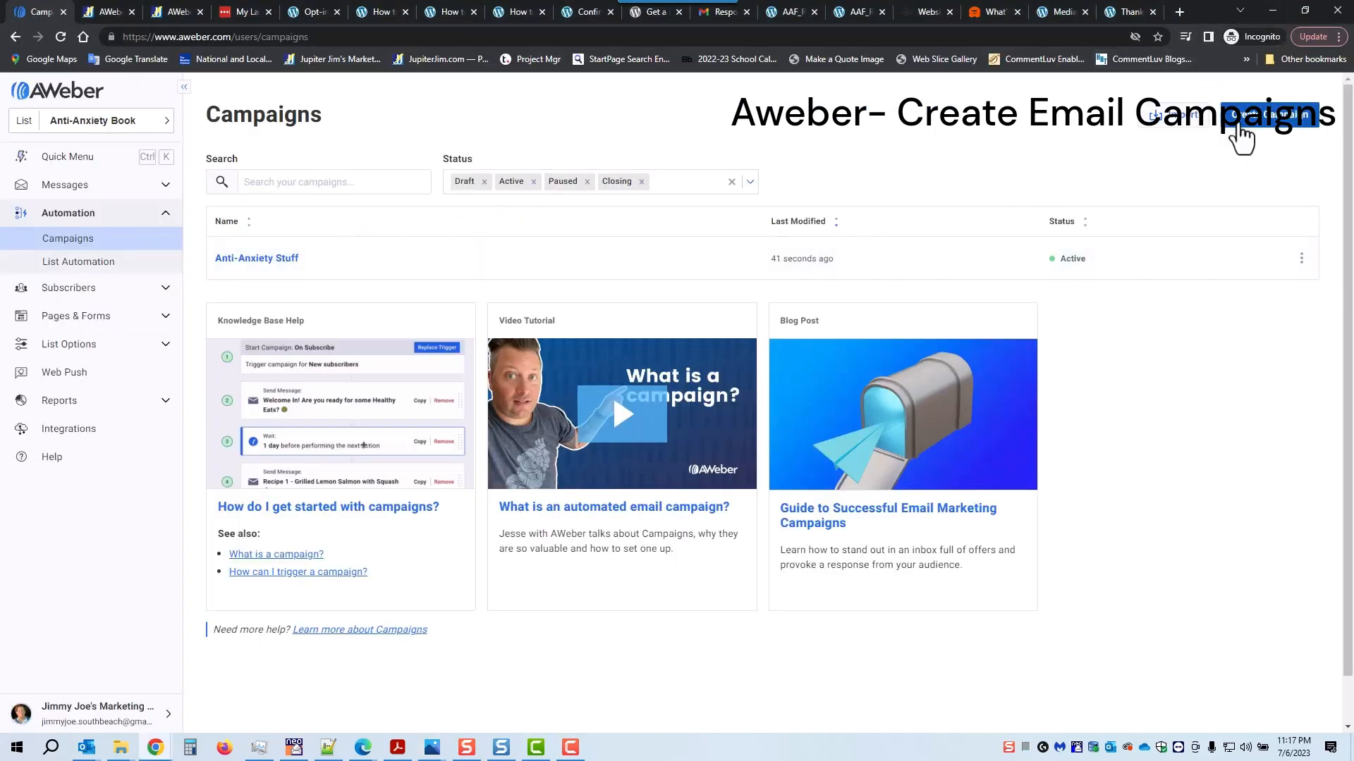
# Create a blank campaign that starts when the tag "completed aa stuff" is applied to a subscriber.
pyautogui.click(1269, 127)
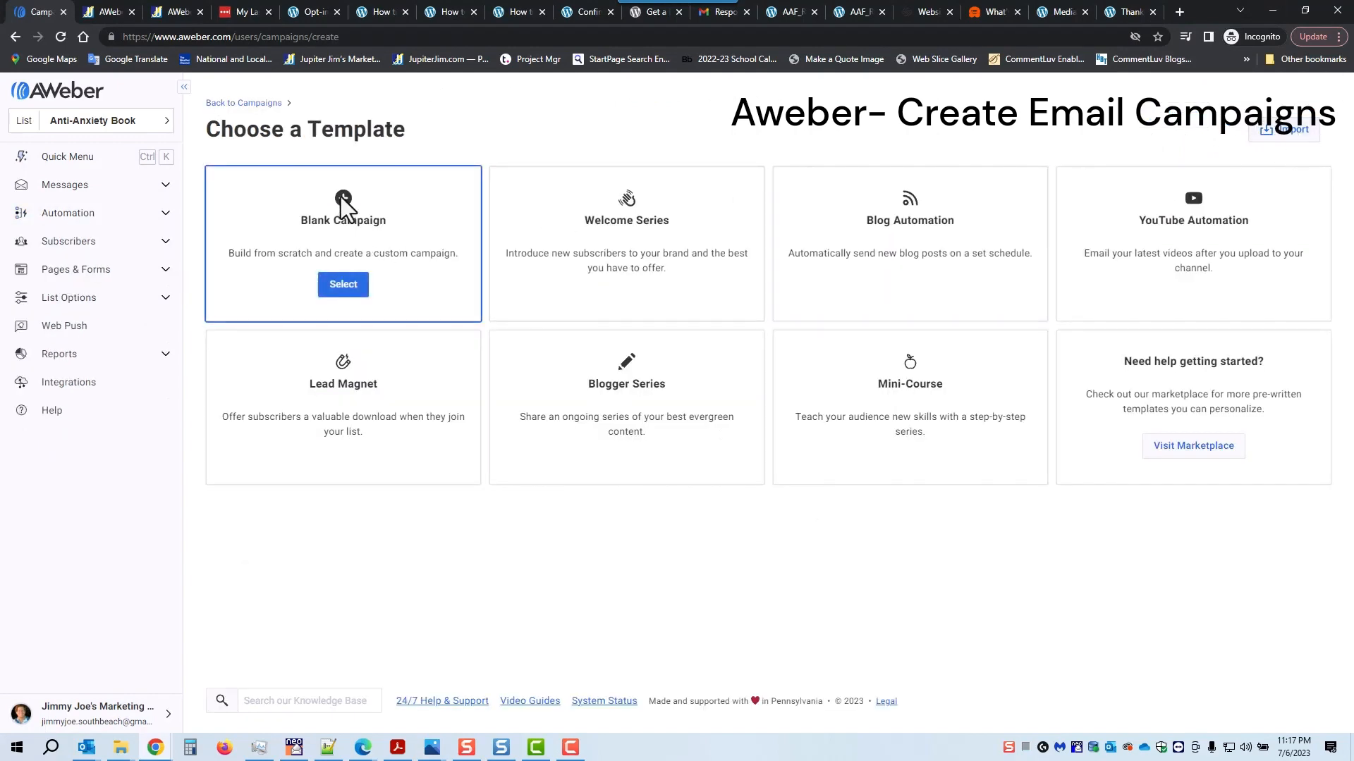
pyautogui.click(343, 286)
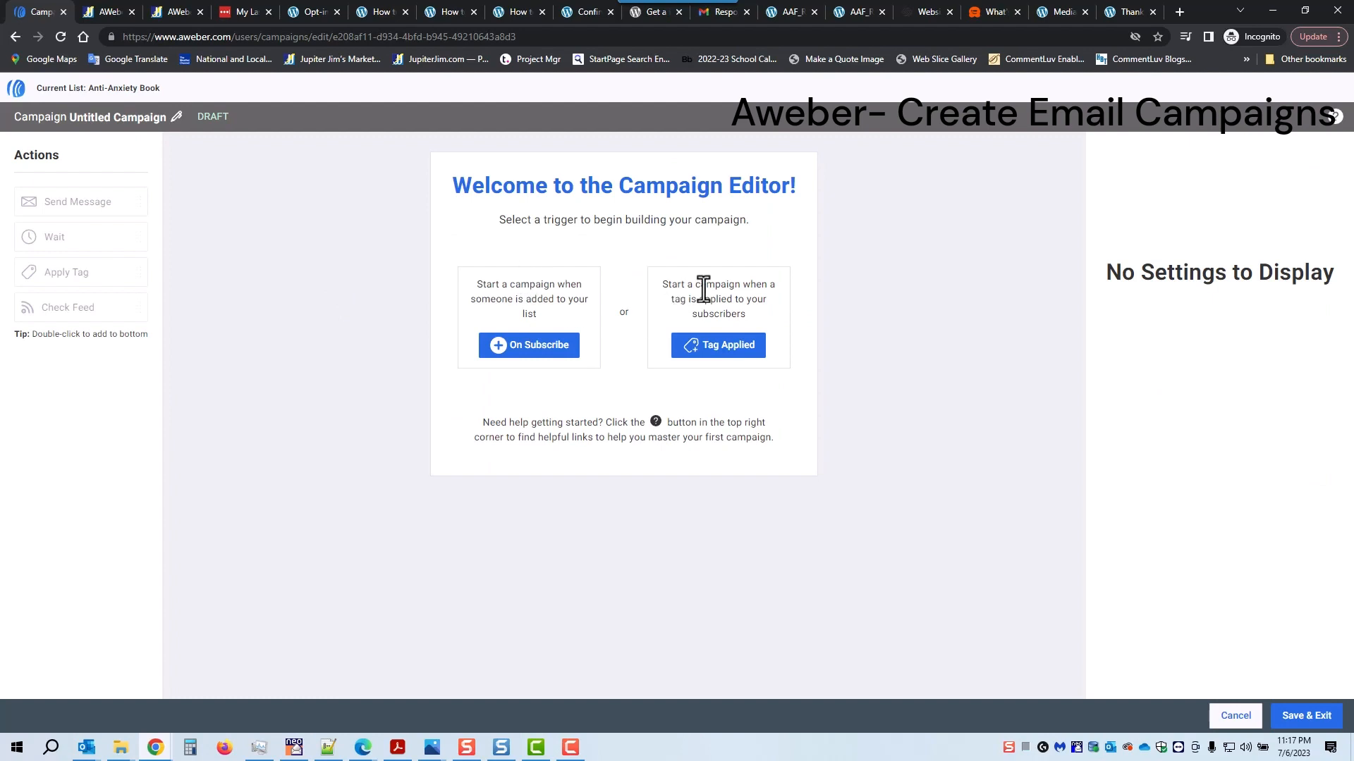
pyautogui.click(715, 349)
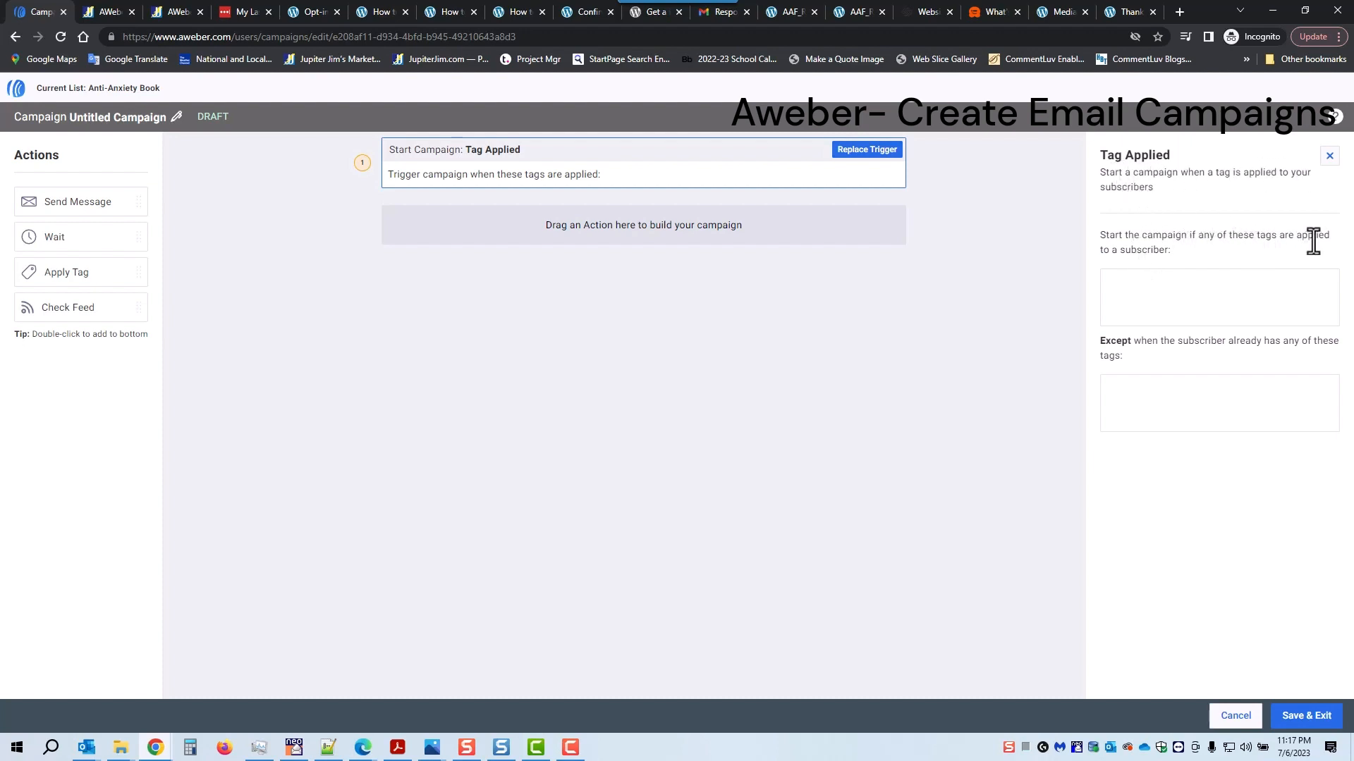
pyautogui.click(1142, 282)
pyautogui.write('completed AA stuff')
pyautogui.press('Return')
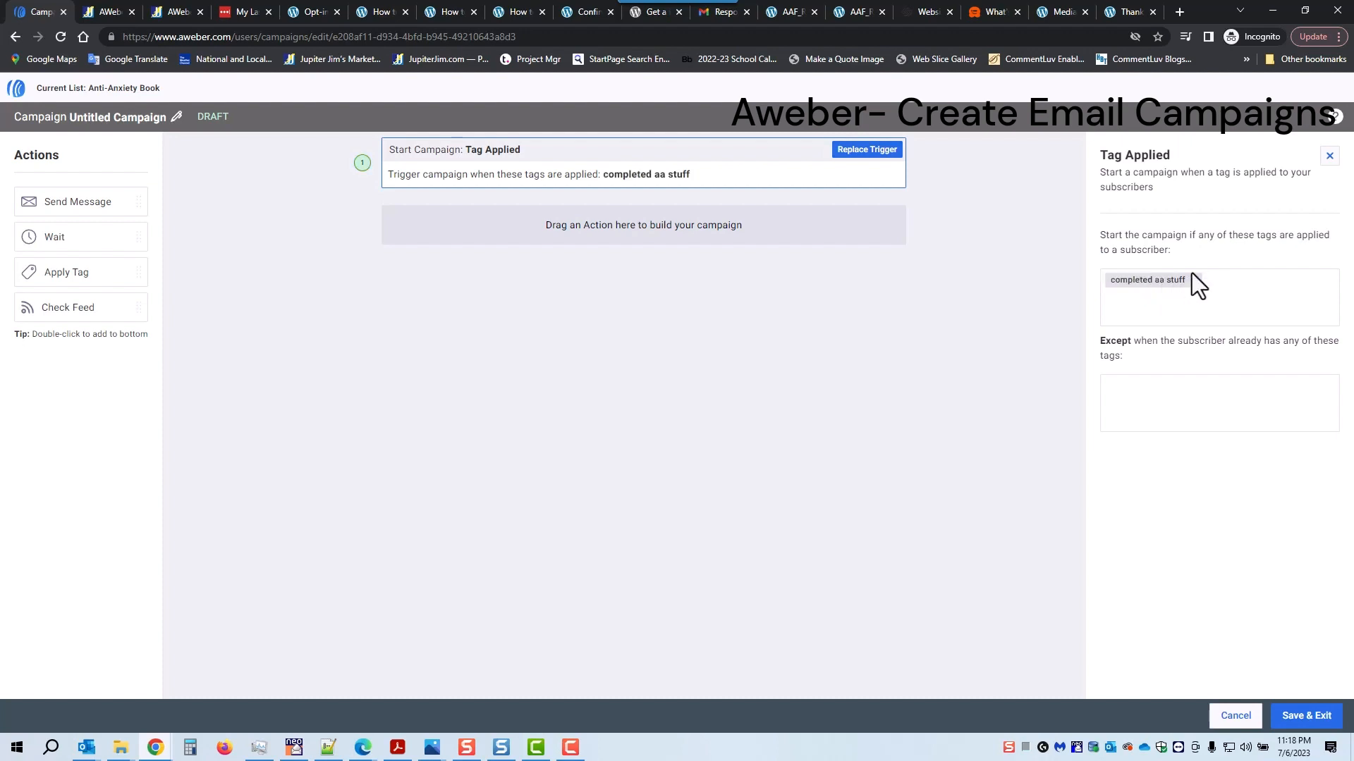
# Remove the trigger's existing tag and re-enter "completed aa stuff" as the tag that starts the campaign.
pyautogui.click(1194, 280)
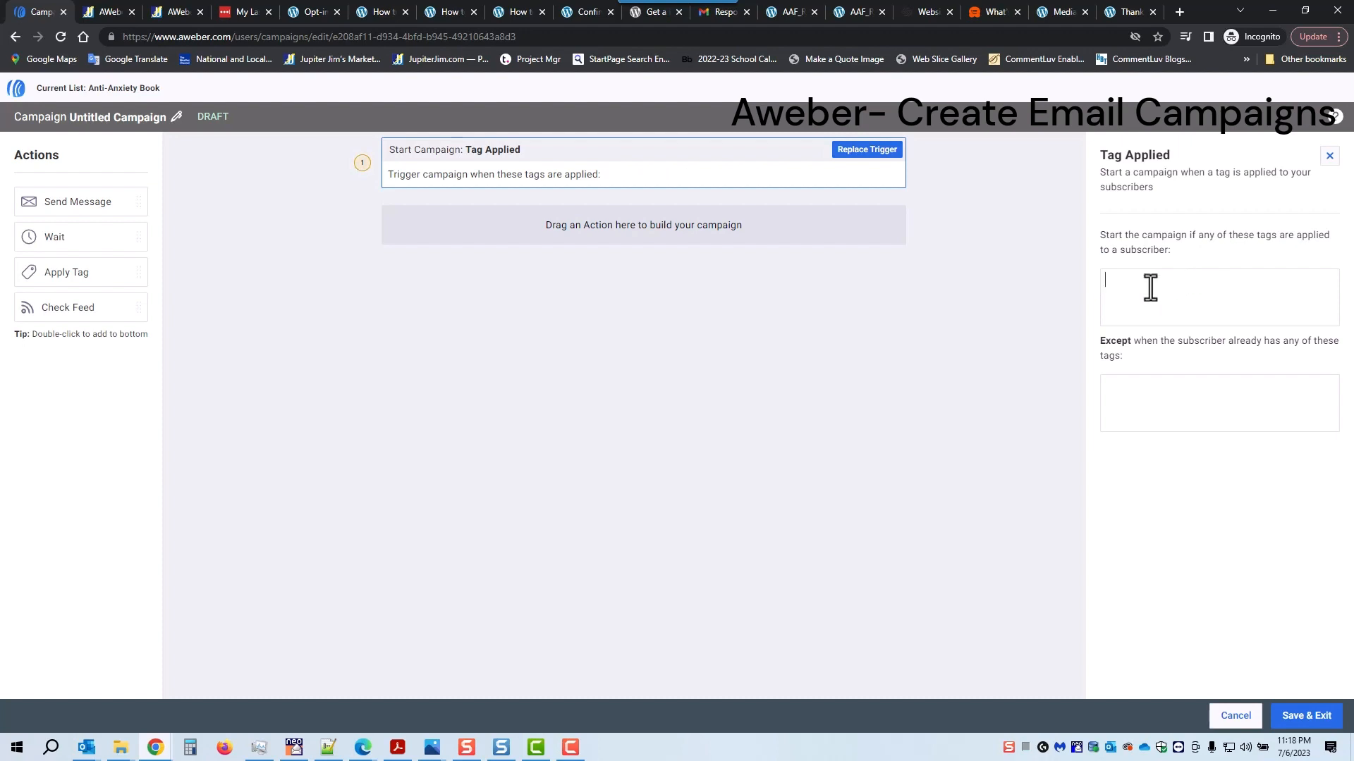
pyautogui.write('Completed AA Stuff')
pyautogui.press('Return')
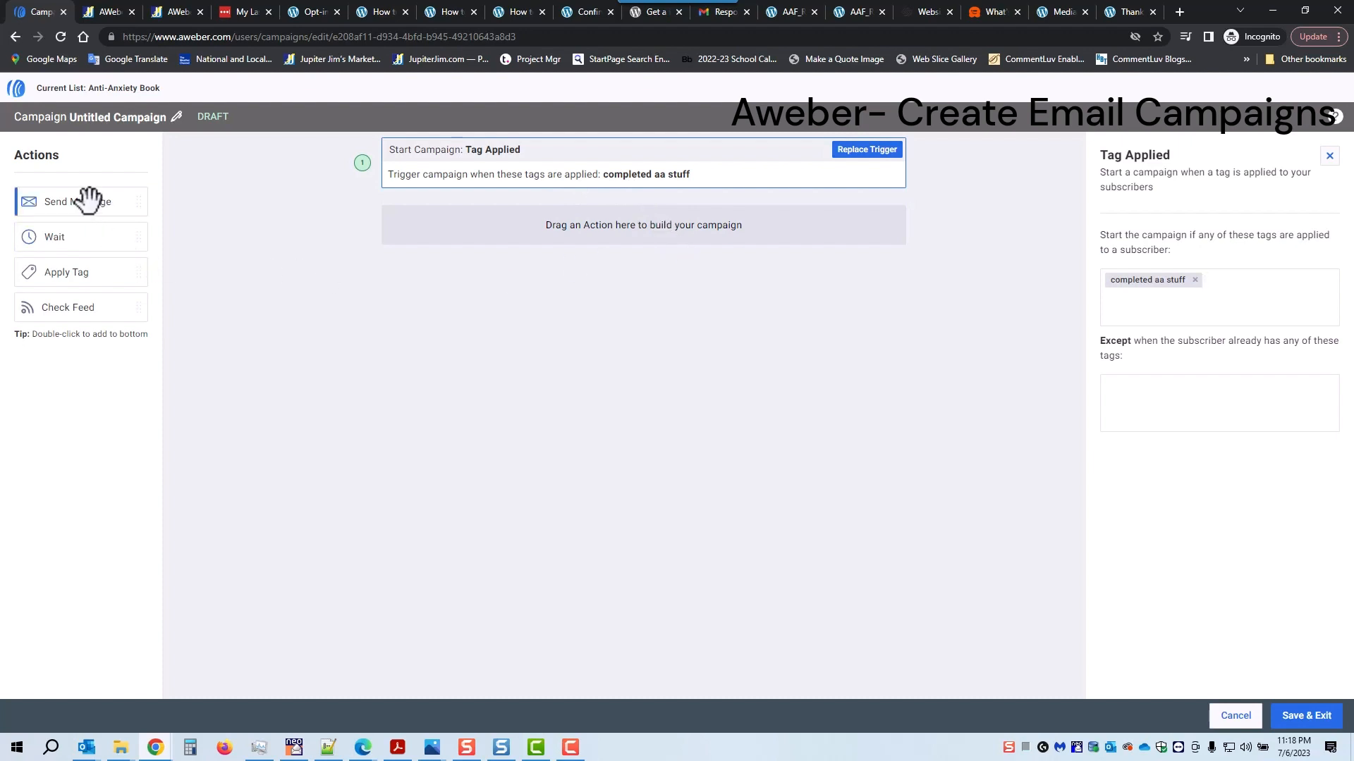
# Add three Send Message actions below the trigger, separated by two Wait actions of 1 day each.
pyautogui.moveTo(91, 203); pyautogui.dragTo(577, 220)
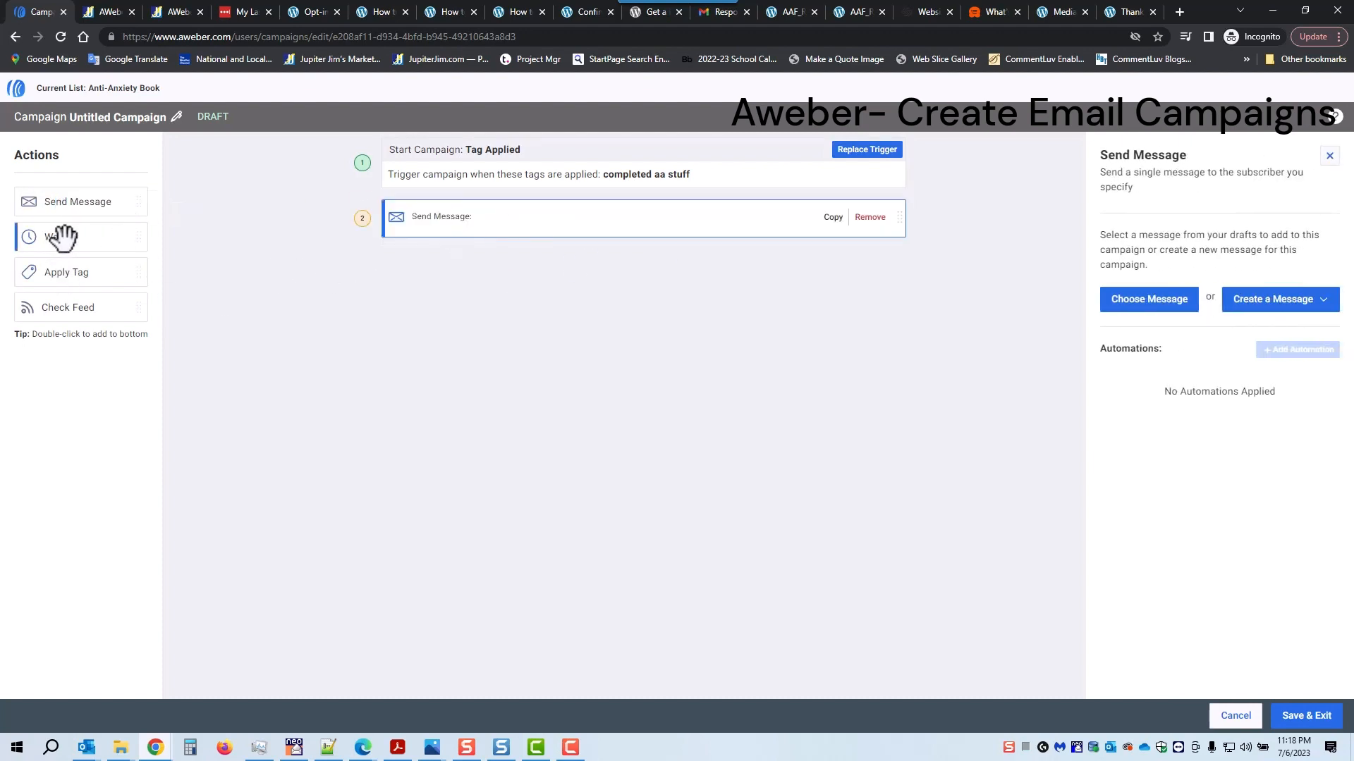
pyautogui.moveTo(61, 233); pyautogui.dragTo(525, 253)
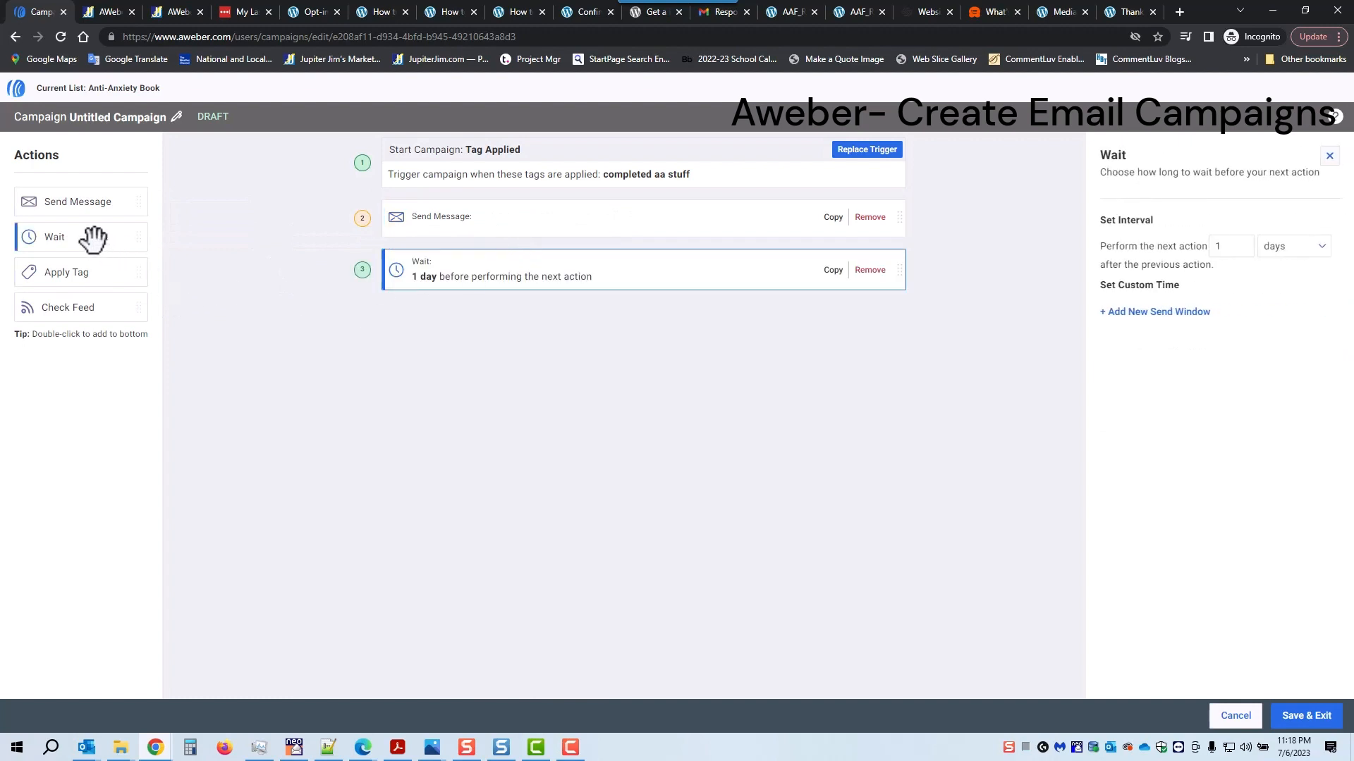
pyautogui.moveTo(87, 204); pyautogui.dragTo(553, 322)
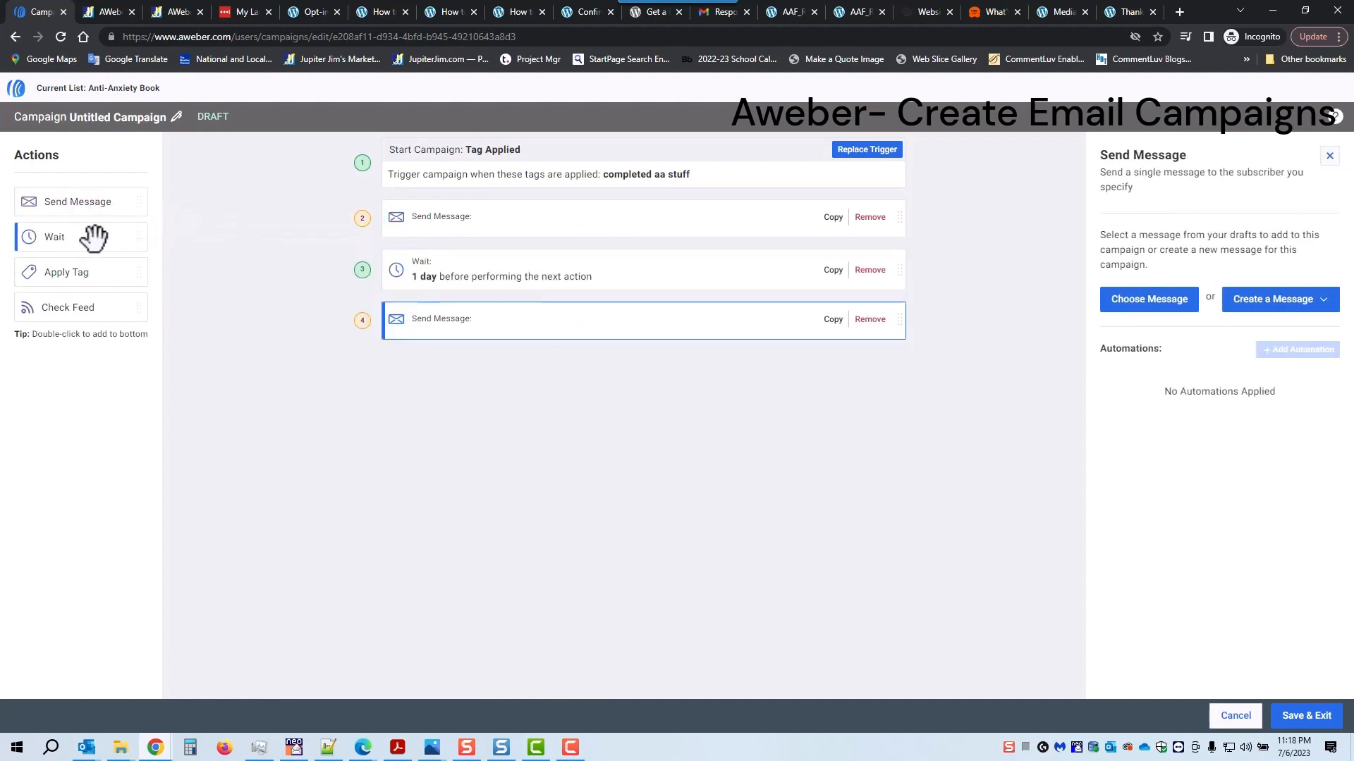
pyautogui.moveTo(89, 240); pyautogui.dragTo(514, 364)
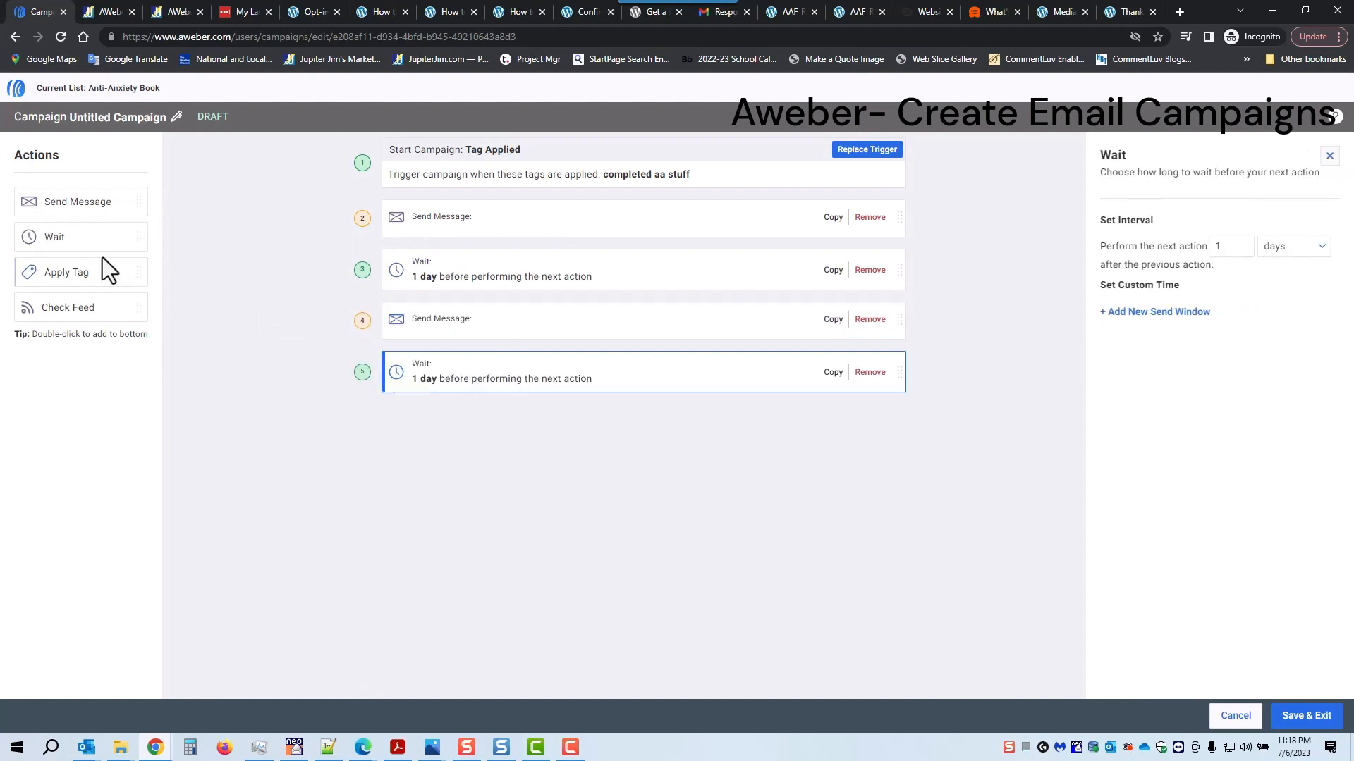
pyautogui.moveTo(88, 201); pyautogui.dragTo(583, 404)
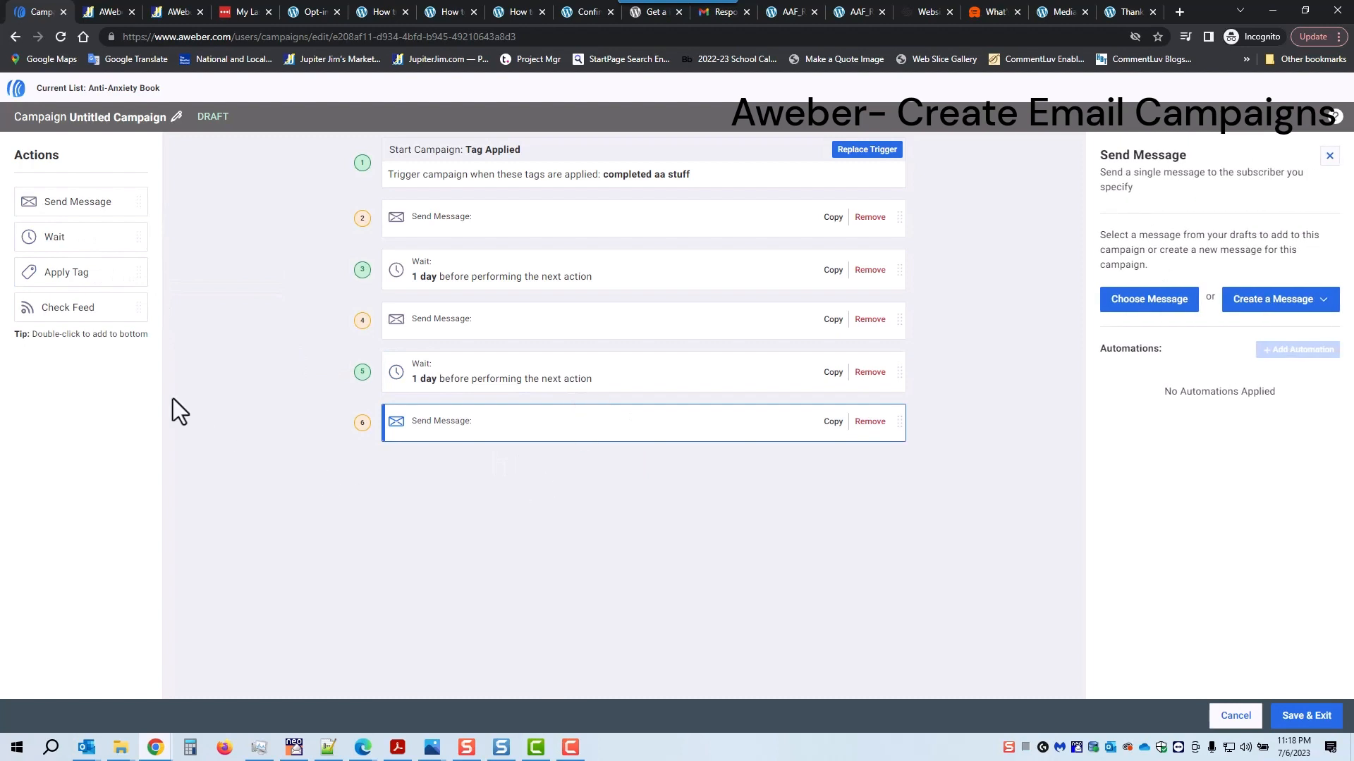
# Try to save the campaign with an empty Apply Tag action after the third message, and leave the editor without saving.
pyautogui.moveTo(60, 270); pyautogui.dragTo(542, 466)
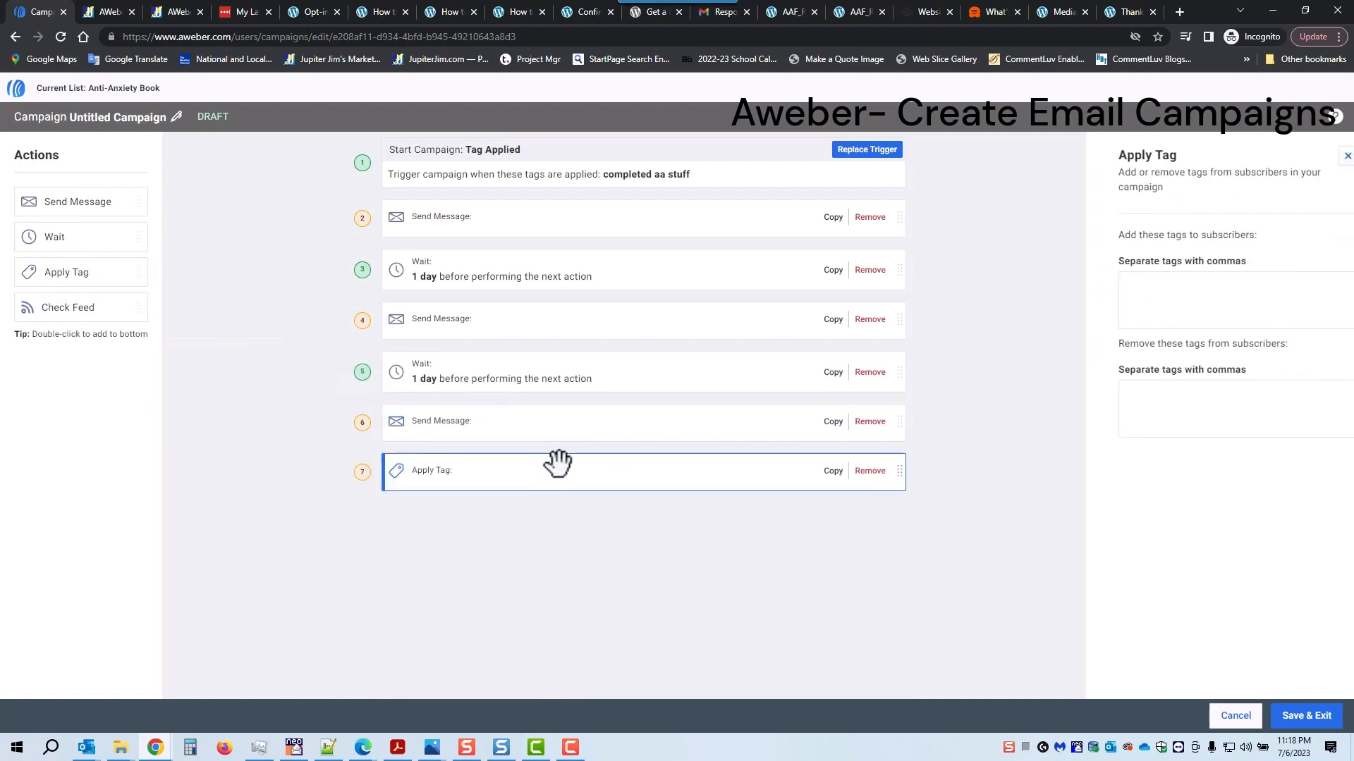
pyautogui.click(1134, 293)
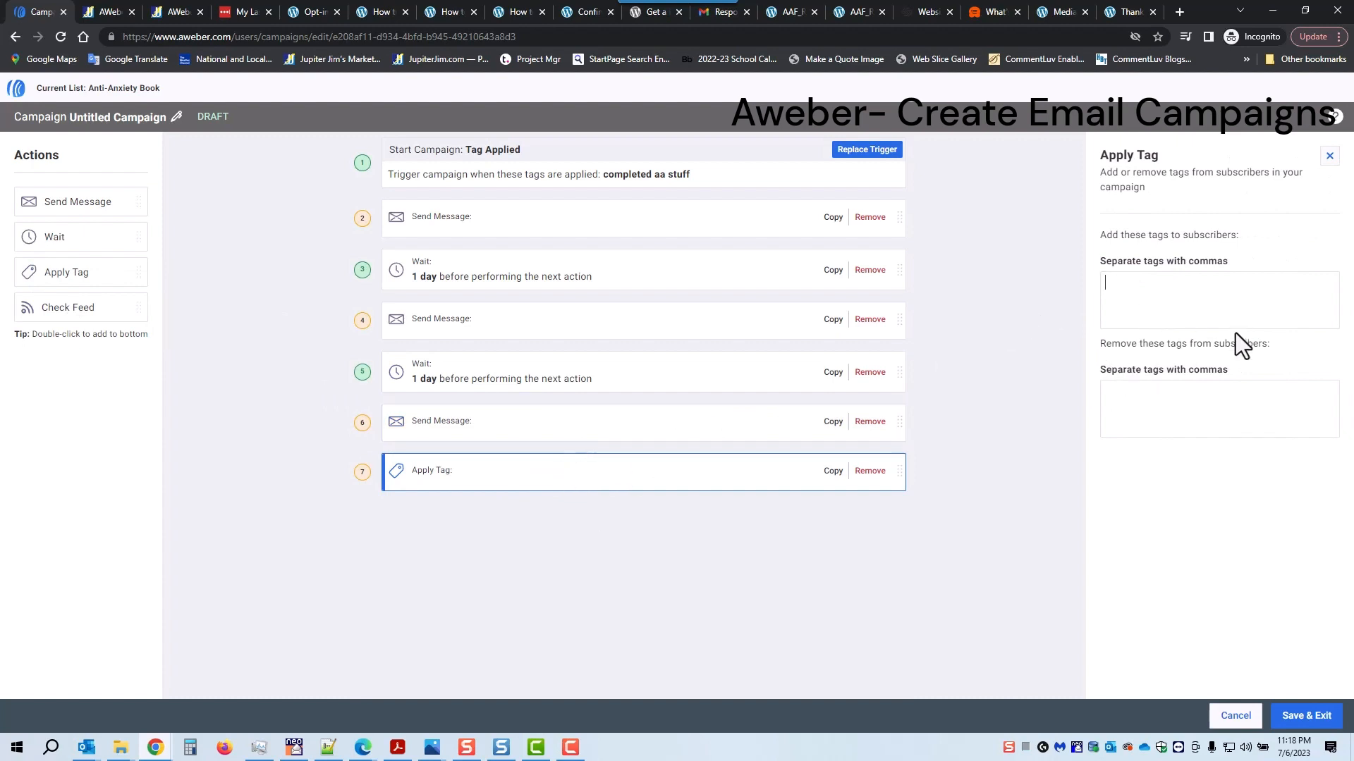
pyautogui.click(1311, 721)
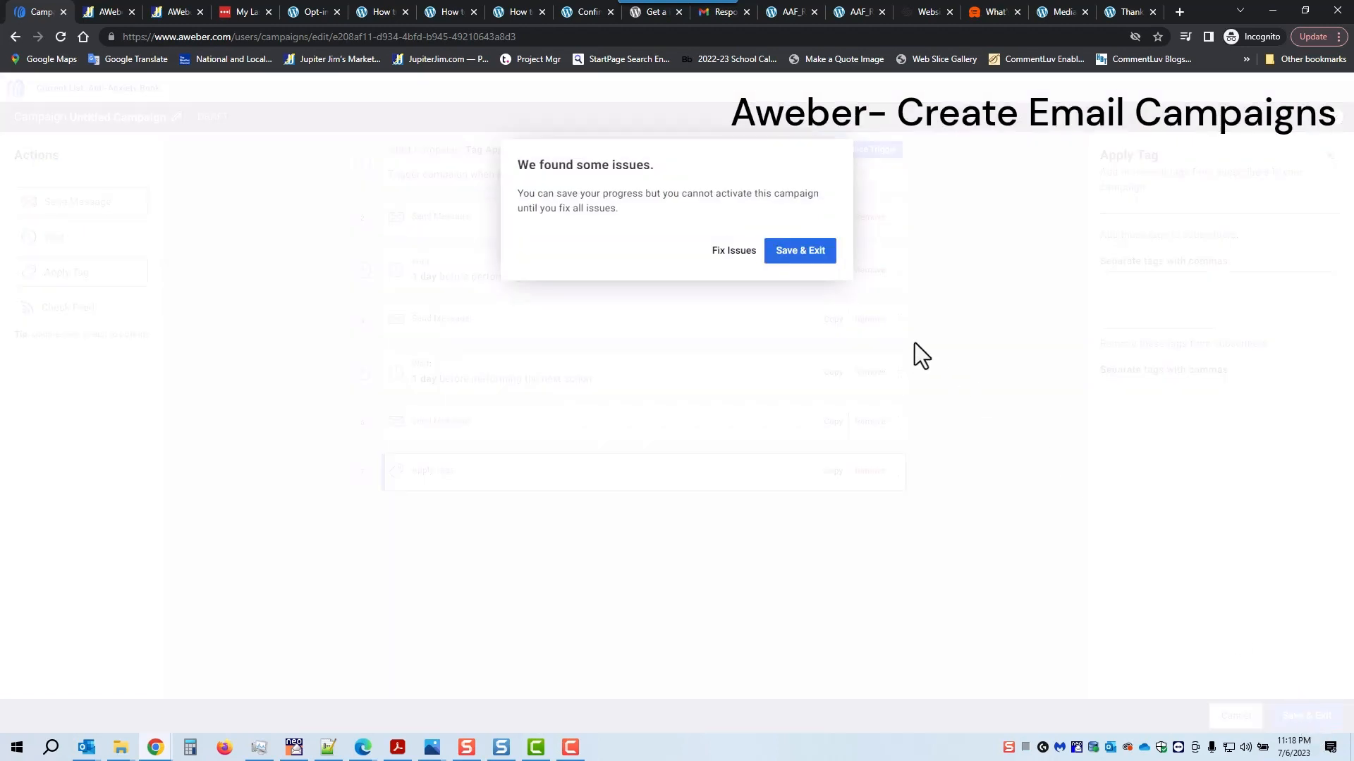
pyautogui.click(733, 252)
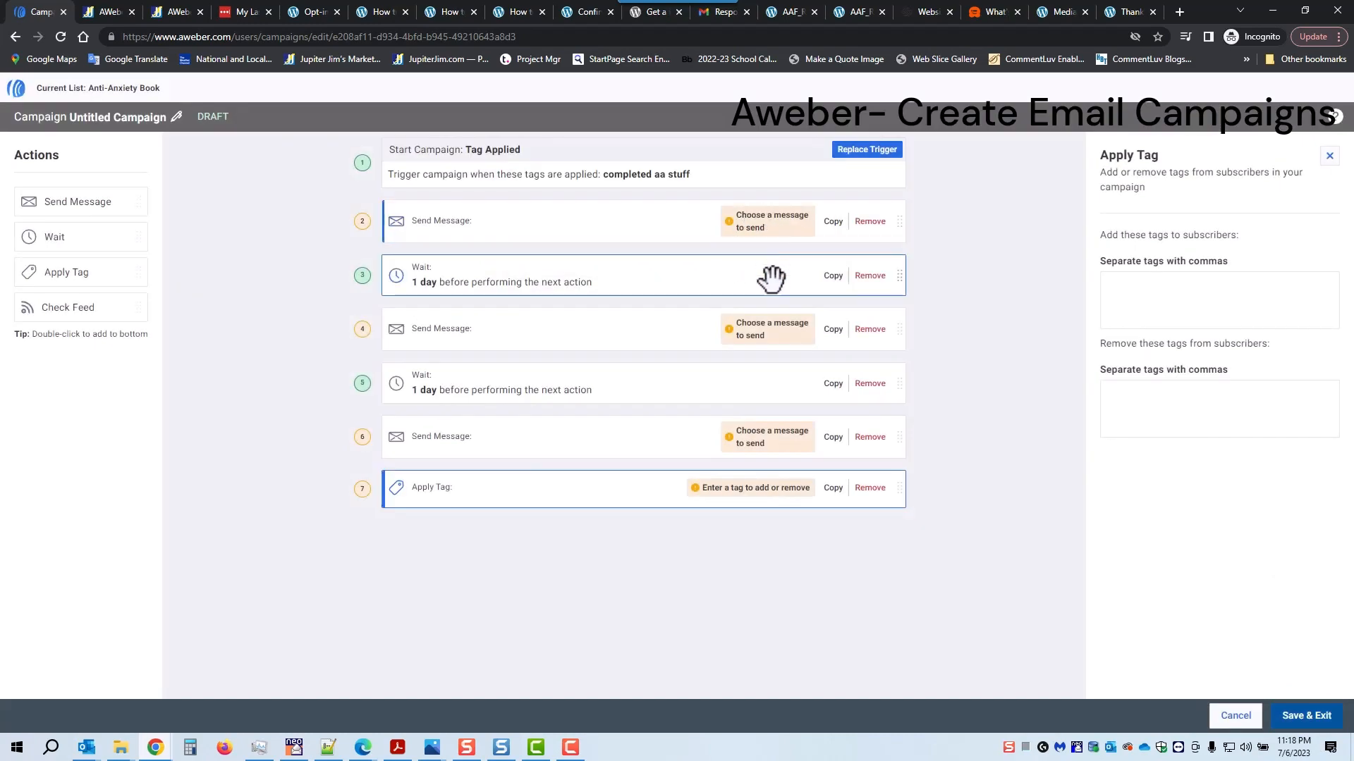
pyautogui.click(1229, 707)
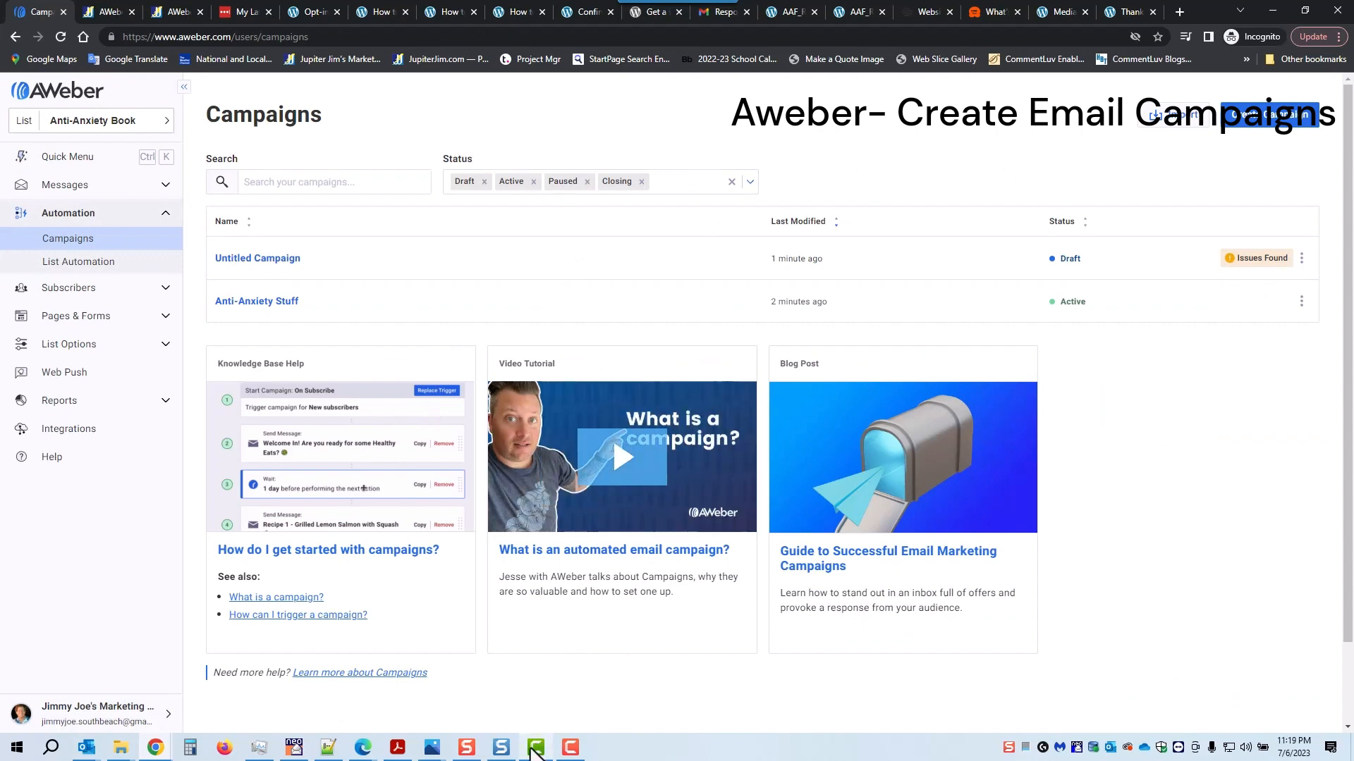
# Review the week-one flow chart 01-aweber-campaign-flow-chart-15-week-one.png in the image viewer and return to the campaigns page.
pyautogui.click(431, 747)
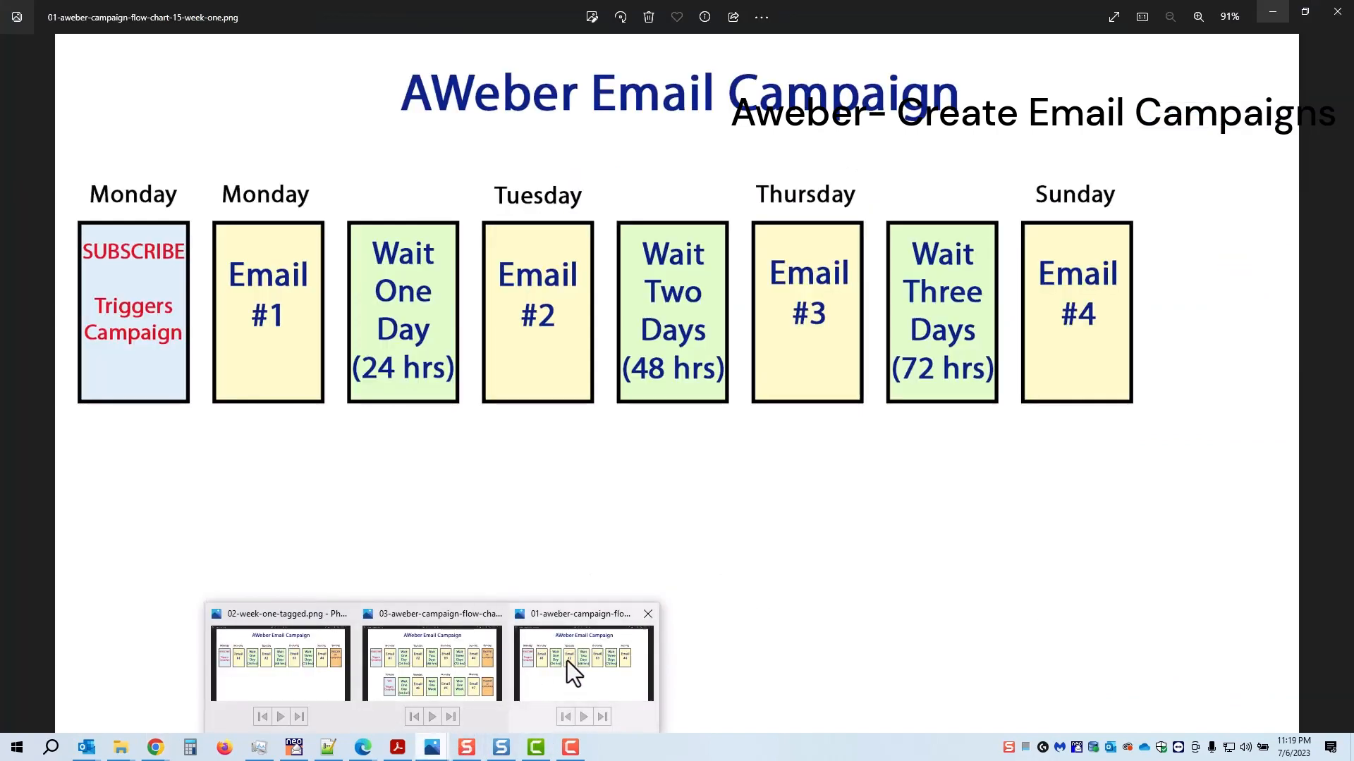
pyautogui.click(567, 661)
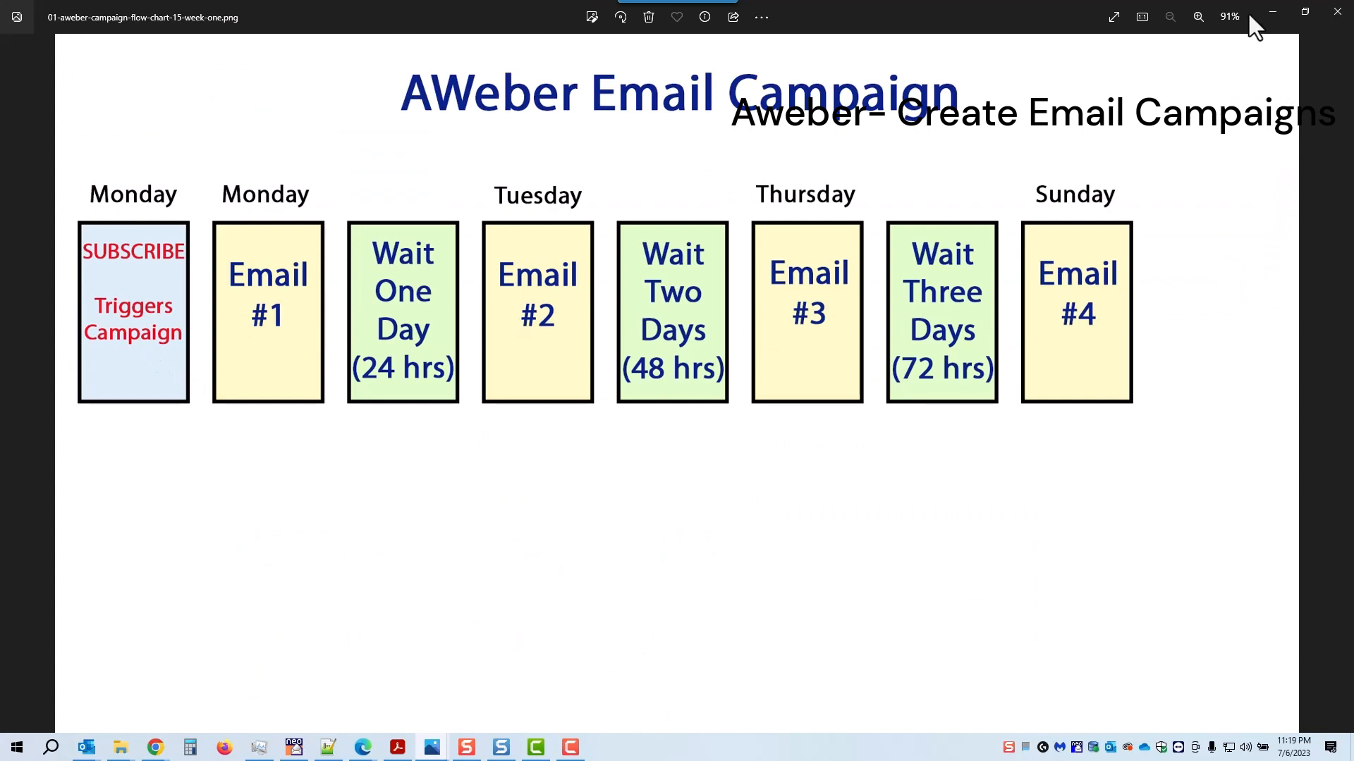
pyautogui.click(1274, 12)
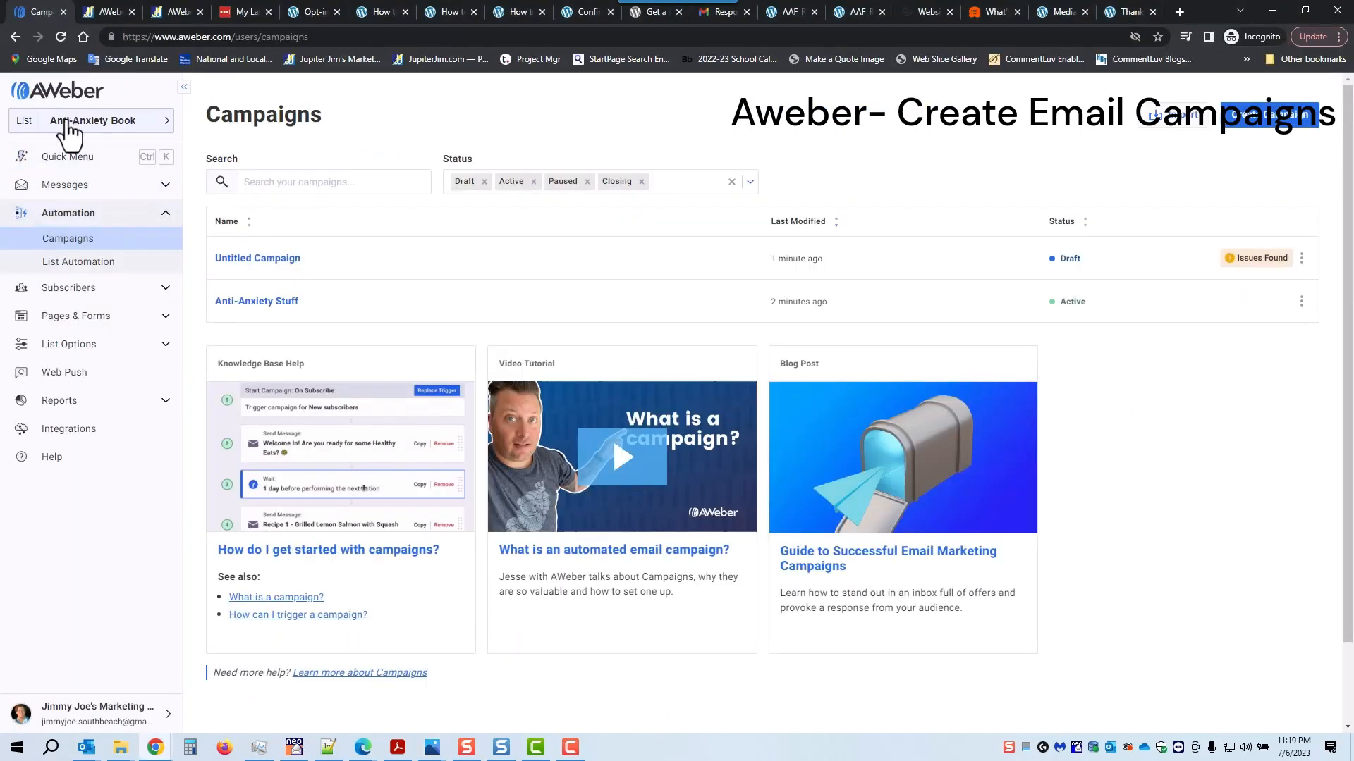